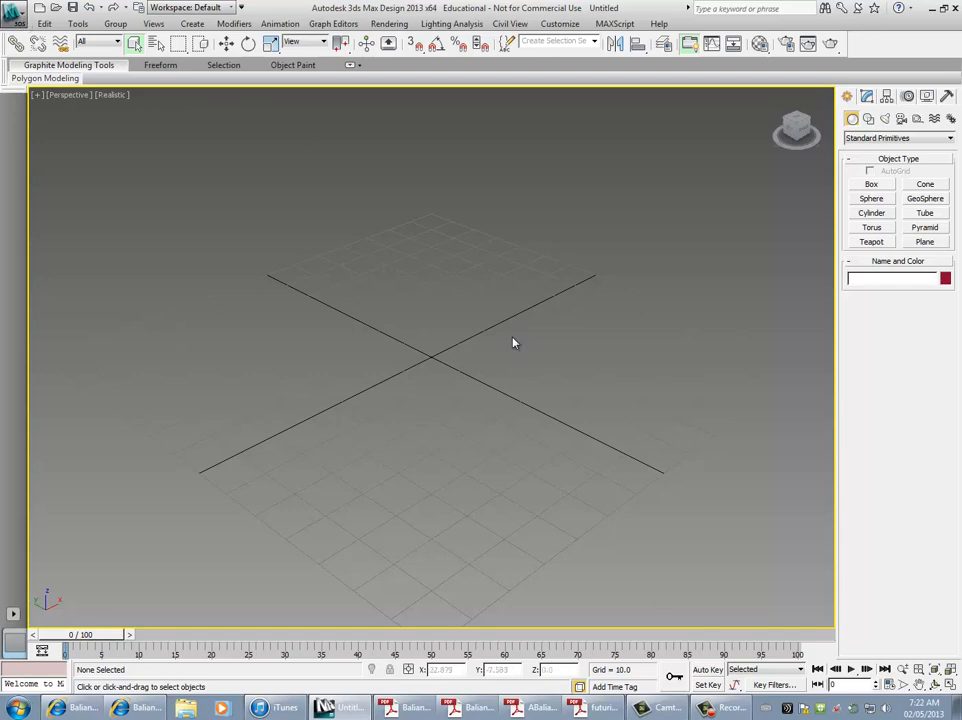
# - Create two boxes on the grid, one about 38.6 × 42 × 45.9 and a larger one about 46.9 × 49 × 68.1
pyautogui.hotkey('alt', 'w')
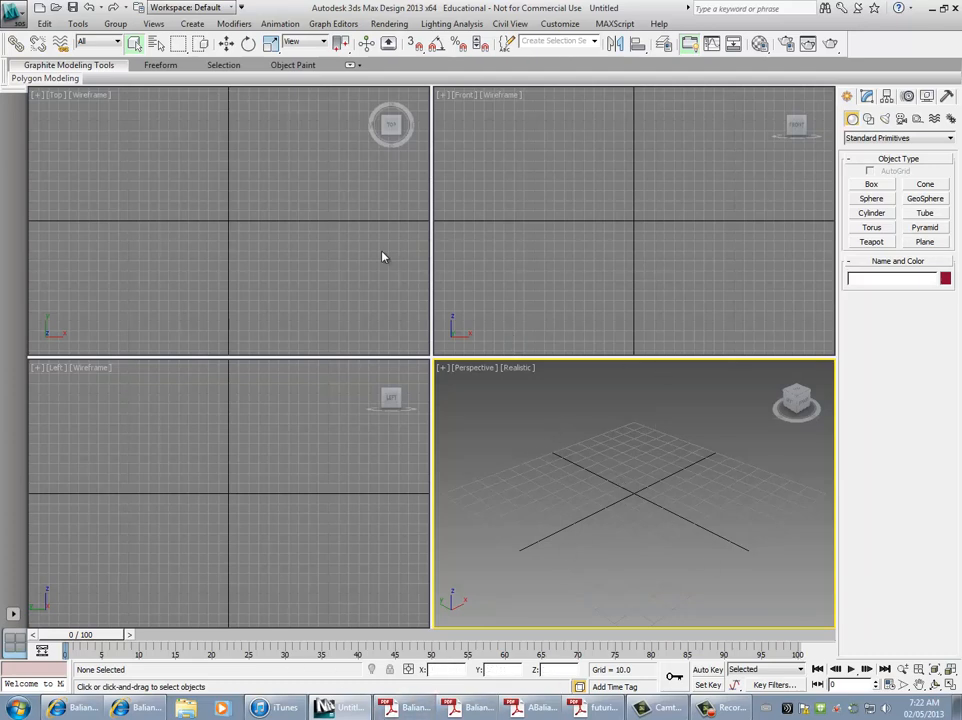
pyautogui.hotkey('alt', 'w')
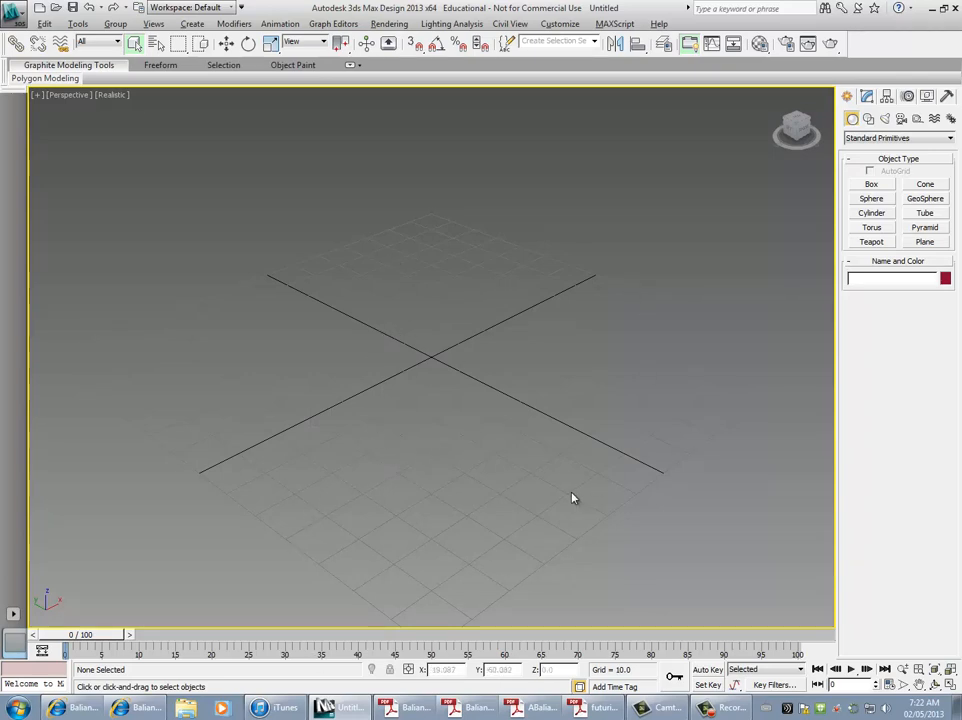
pyautogui.click(873, 186)
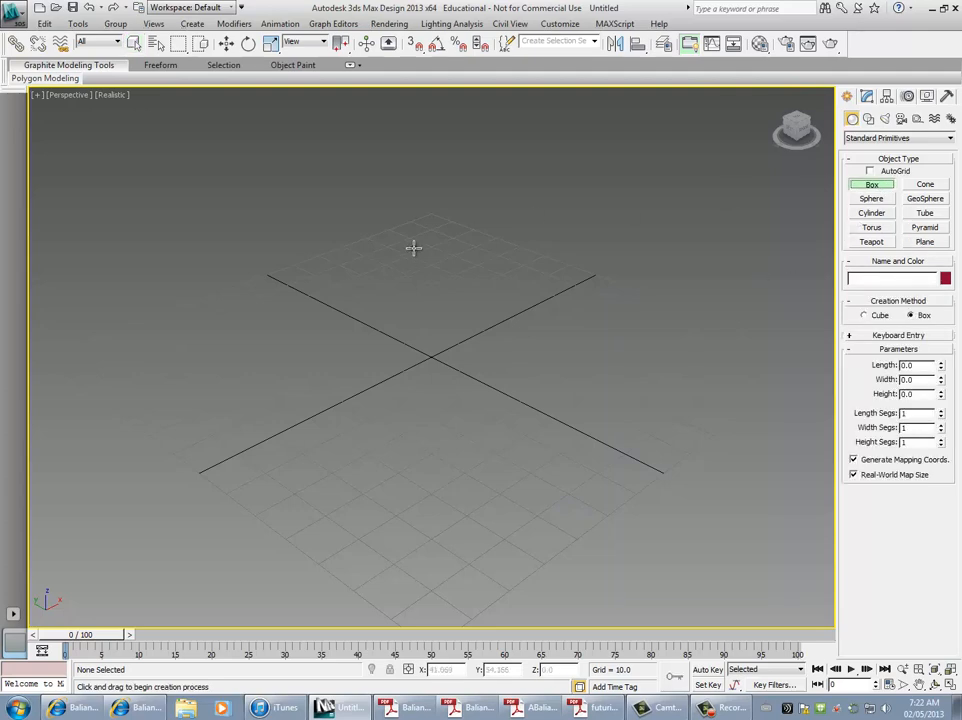
pyautogui.moveTo(366, 297); pyautogui.dragTo(515, 284)
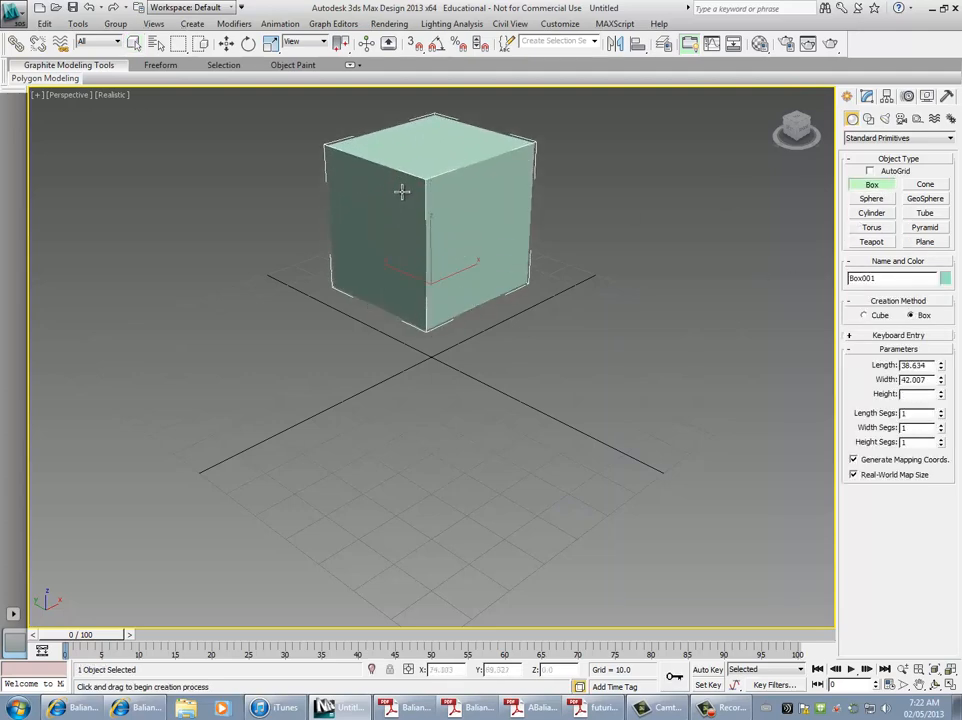
pyautogui.click(402, 186)
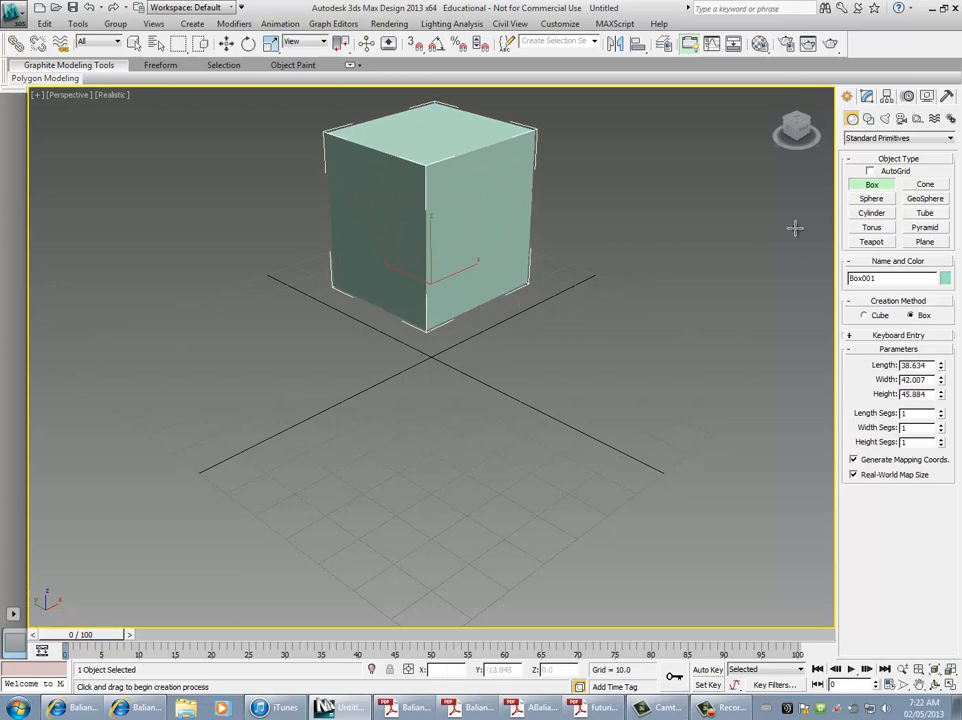
pyautogui.moveTo(601, 315); pyautogui.dragTo(644, 518)
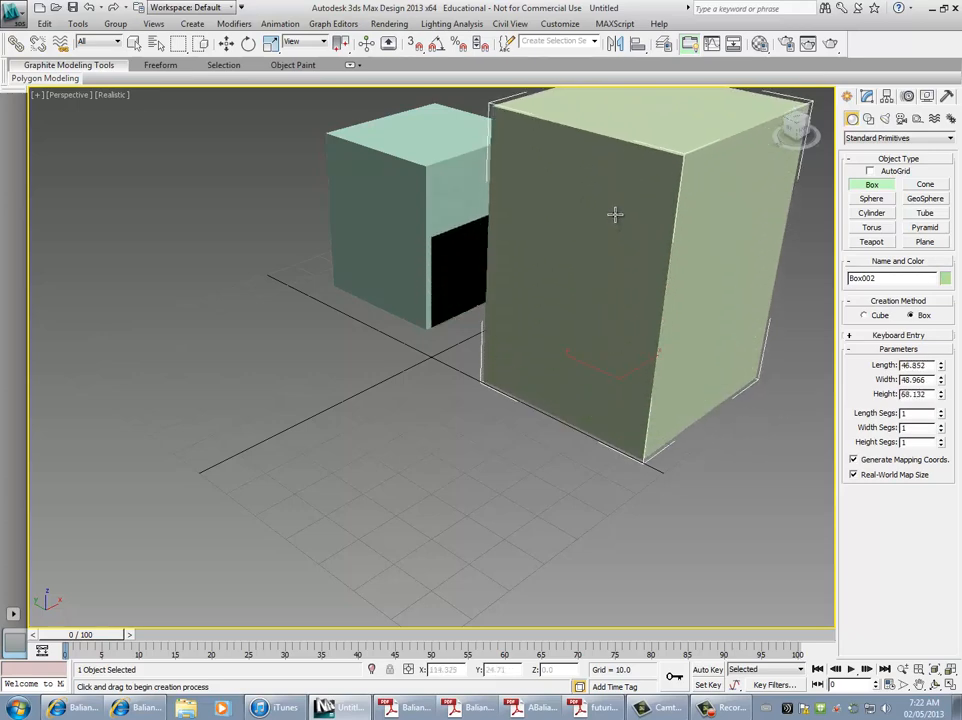
pyautogui.click(578, 213)
# - Create a pointed cone beside the larger box, with a base radius of about 14.7 and a height of about 52.4
pyautogui.keyDown('alt'); pyautogui.moveTo(416, 372); pyautogui.dragTo(528, 356, button='middle'); pyautogui.keyUp('alt')
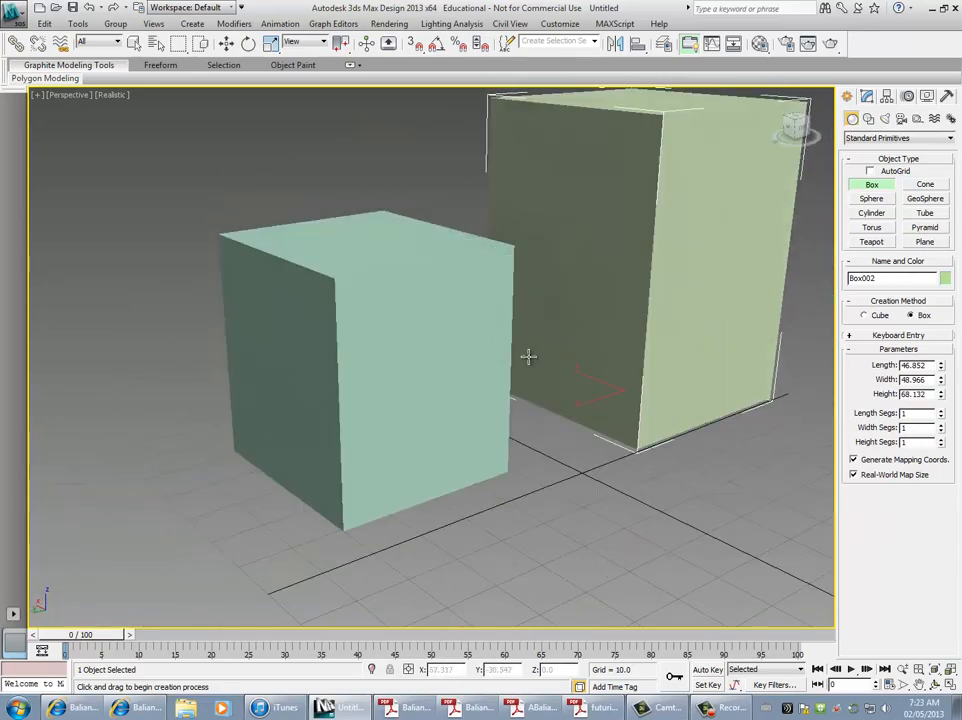
pyautogui.moveTo(615, 350); pyautogui.dragTo(464, 318, button='middle')
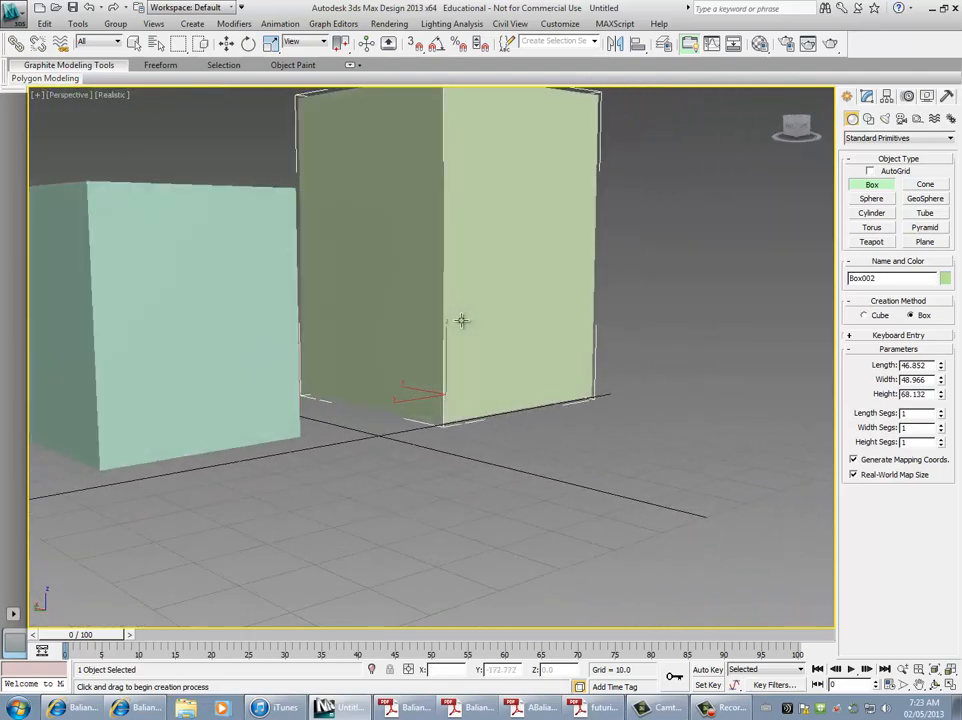
pyautogui.scroll(4, 462, 321)
pyautogui.scroll(-4, 462, 321)
pyautogui.scroll(-5, 461, 319)
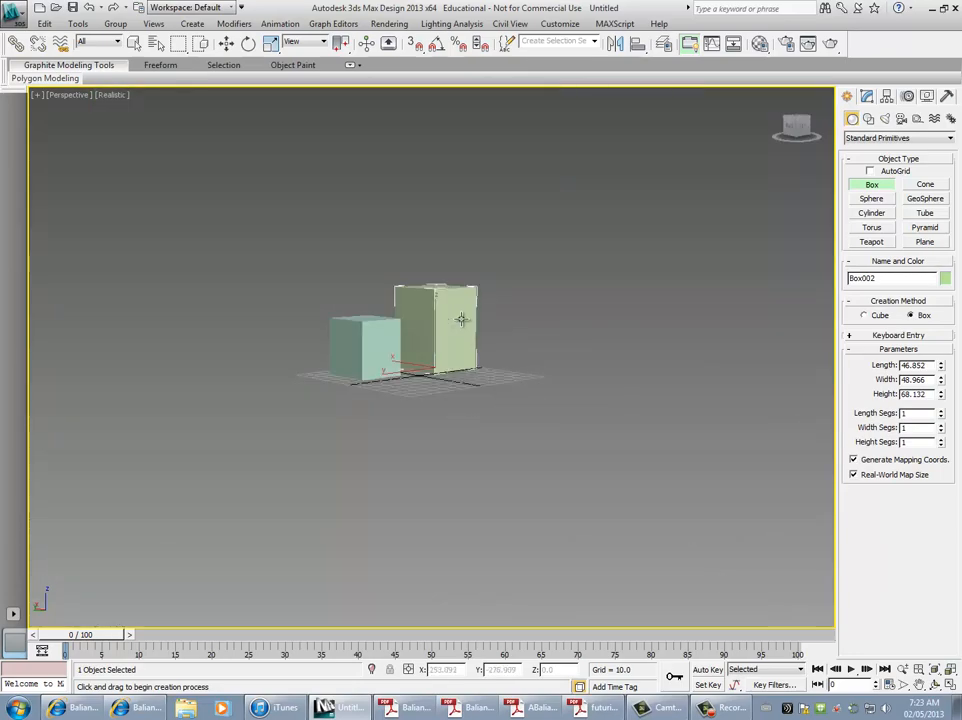
pyautogui.scroll(5, 459, 322)
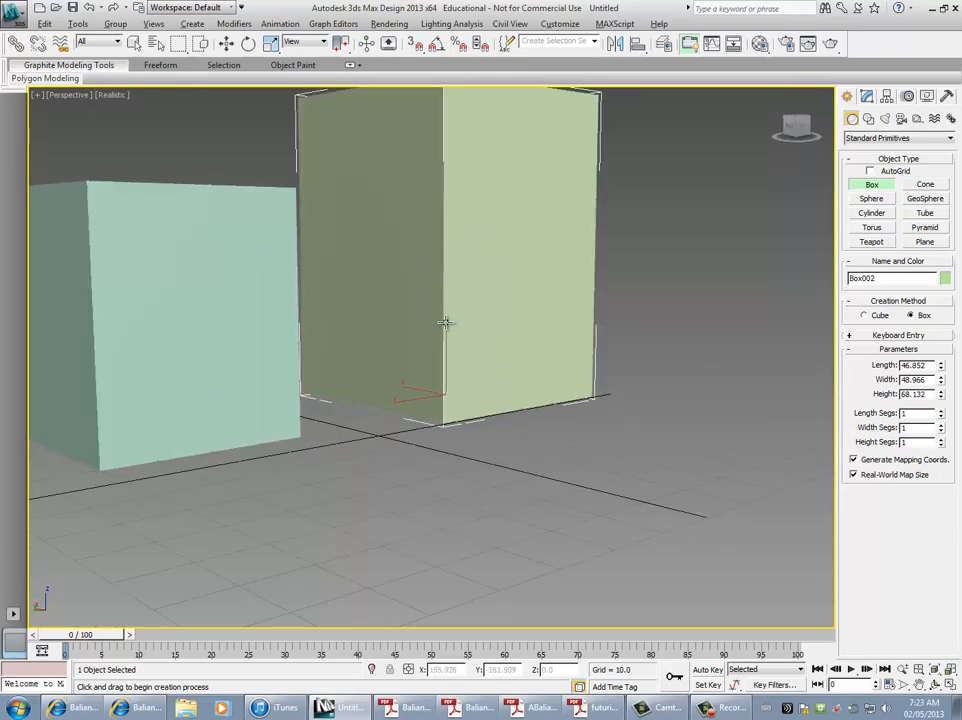
pyautogui.moveTo(445, 322)
pyautogui.keyDown('alt'); pyautogui.mouseDown(button='middle')
pyautogui.moveTo(468, 400)
pyautogui.moveTo(580, 346)
pyautogui.moveTo(598, 318)
pyautogui.moveTo(560, 311)
pyautogui.moveTo(509, 320)
pyautogui.moveTo(535, 326)
pyautogui.moveTo(403, 339)
pyautogui.moveTo(333, 404)
pyautogui.moveTo(208, 449)
pyautogui.moveTo(176, 307)
pyautogui.moveTo(382, 359)
pyautogui.moveTo(464, 354)
pyautogui.moveTo(453, 393)
pyautogui.moveTo(457, 324)
pyautogui.moveTo(459, 332)
pyautogui.mouseUp(button='middle'); pyautogui.keyUp('alt')
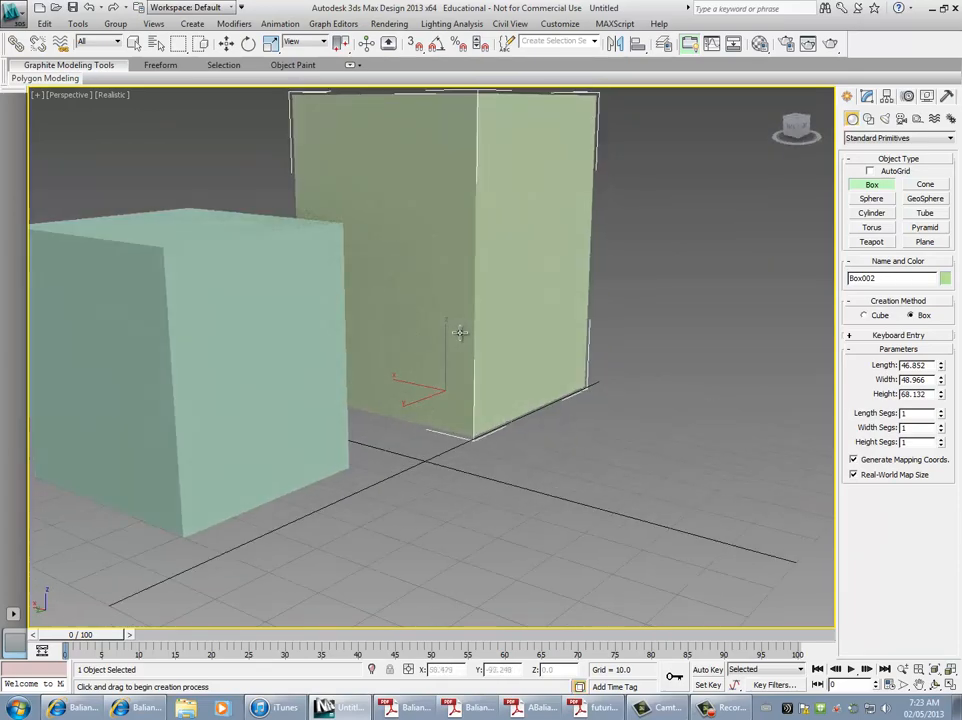
pyautogui.click(925, 184)
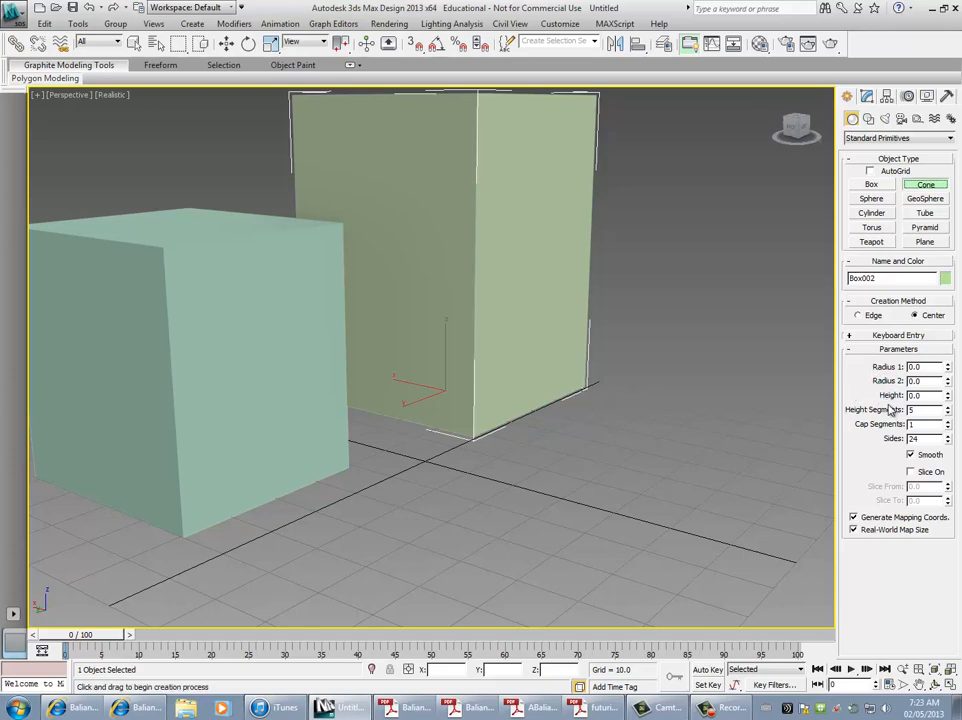
pyautogui.moveTo(574, 454); pyautogui.dragTo(580, 483)
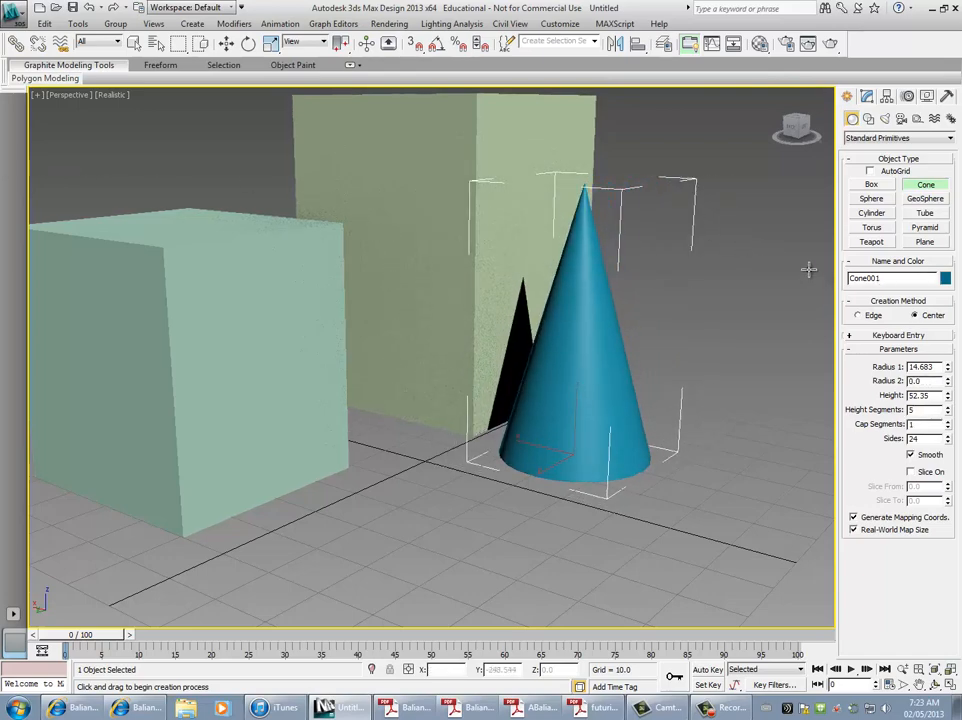
# - Add a sphere with a radius of about 14.1 and a cylinder with a radius of about 21.6 and height of about 42.4
pyautogui.click(870, 199)
pyautogui.moveTo(445, 491); pyautogui.dragTo(455, 378)
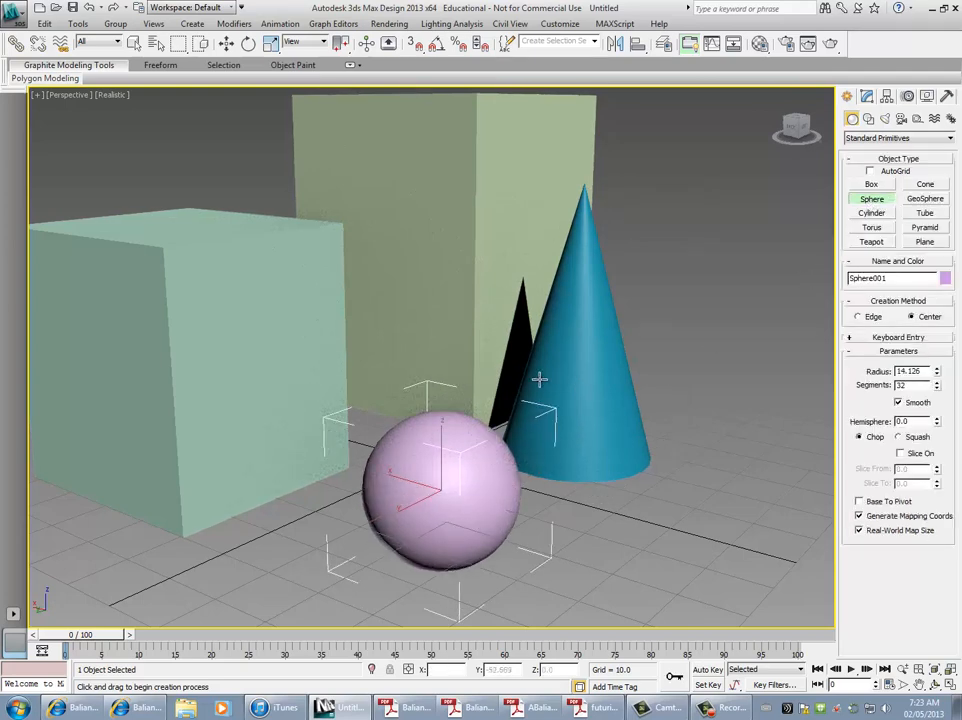
pyautogui.moveTo(663, 393)
pyautogui.keyDown('alt'); pyautogui.mouseDown(button='middle')
pyautogui.moveTo(498, 370)
pyautogui.moveTo(662, 377)
pyautogui.mouseUp(button='middle'); pyautogui.keyUp('alt')
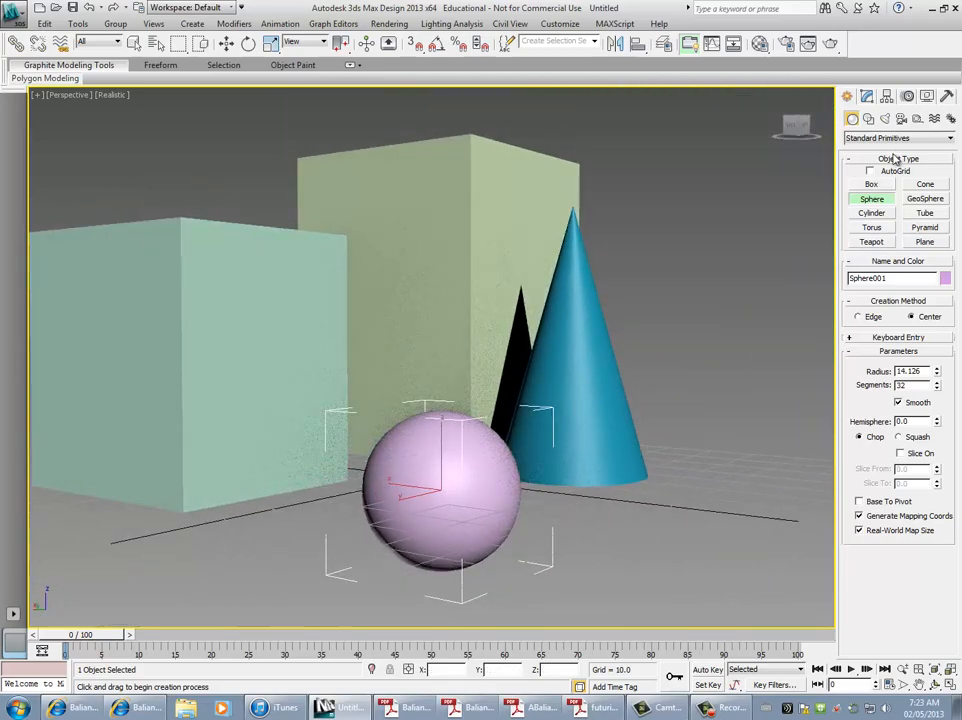
pyautogui.click(872, 213)
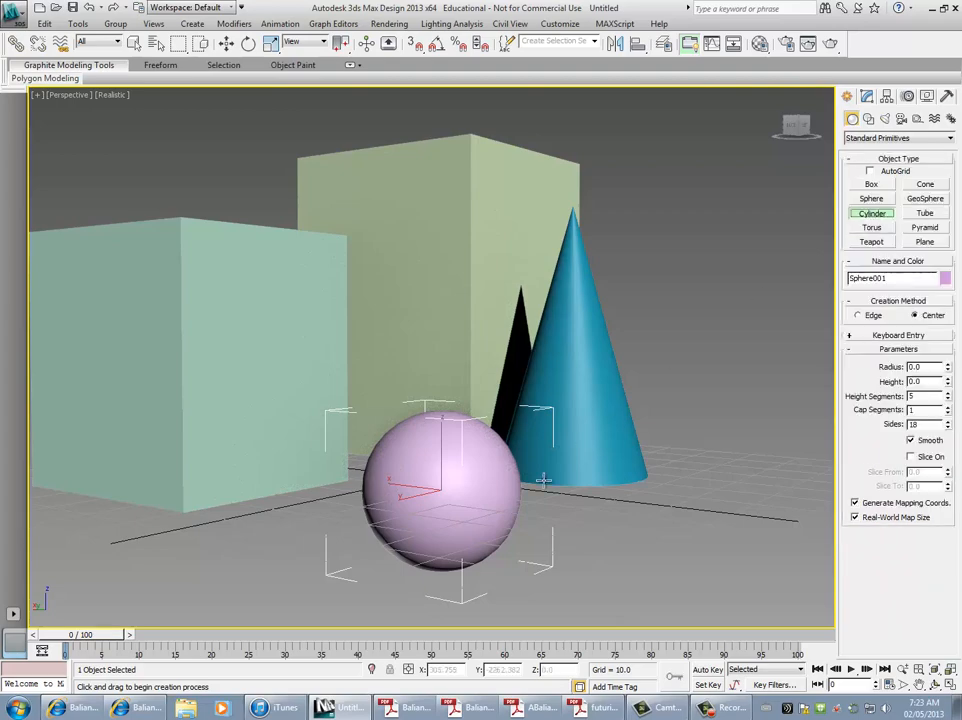
pyautogui.moveTo(586, 526); pyautogui.dragTo(660, 575)
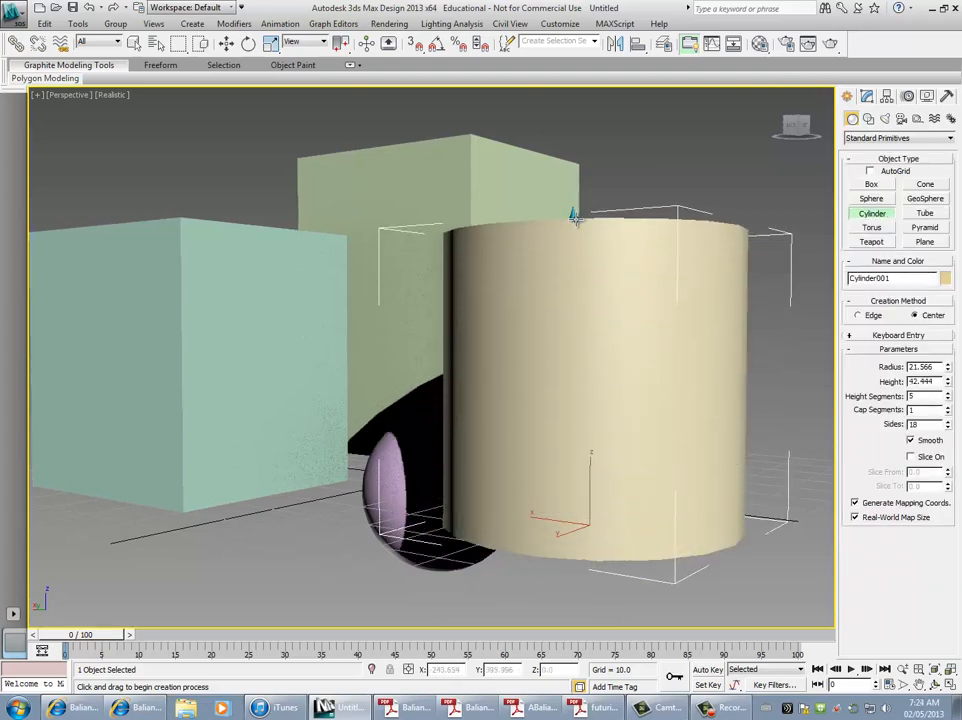
# - Create a torus around the sphere with radii of about 31.5 and 6.2, then deselect it
pyautogui.keyDown('alt'); pyautogui.moveTo(563, 179); pyautogui.dragTo(589, 226, button='middle'); pyautogui.keyUp('alt')
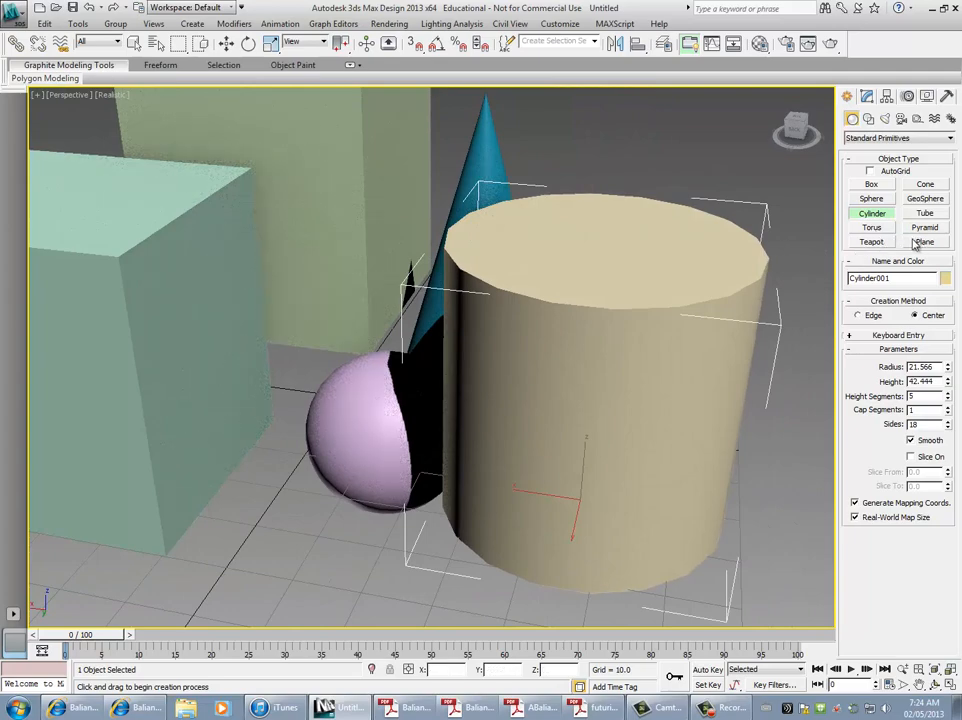
pyautogui.click(871, 228)
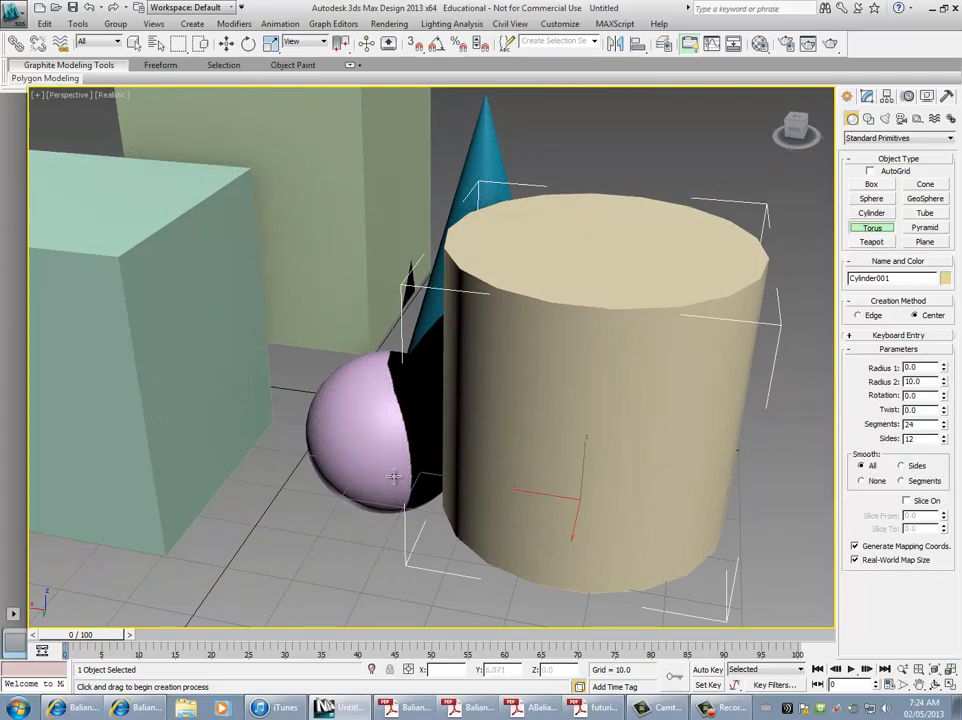
pyautogui.moveTo(297, 538); pyautogui.dragTo(406, 713)
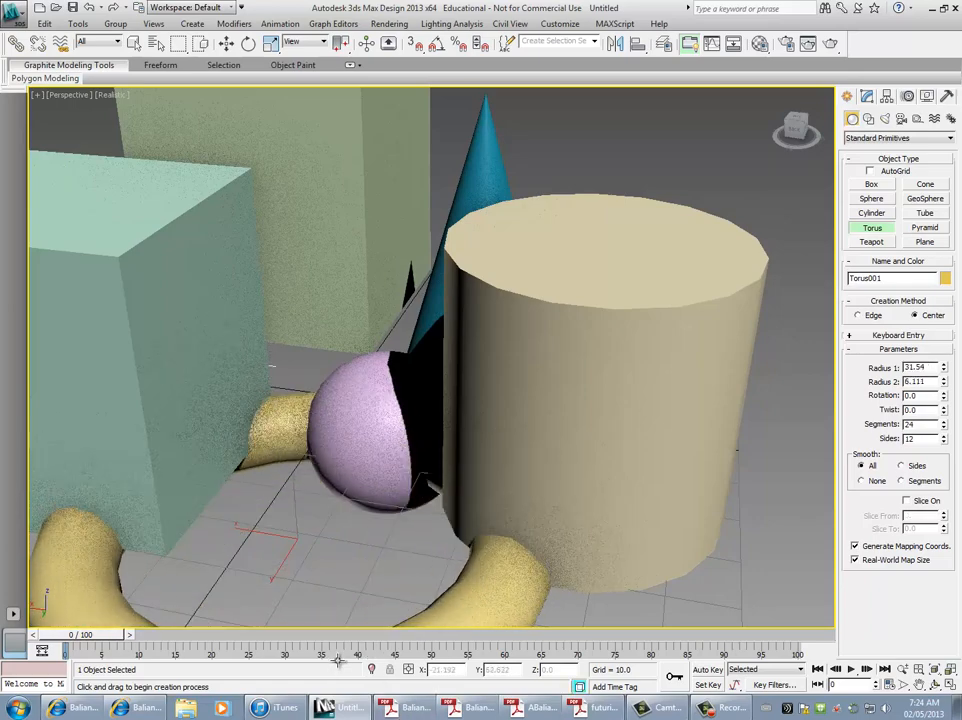
pyautogui.click(340, 666)
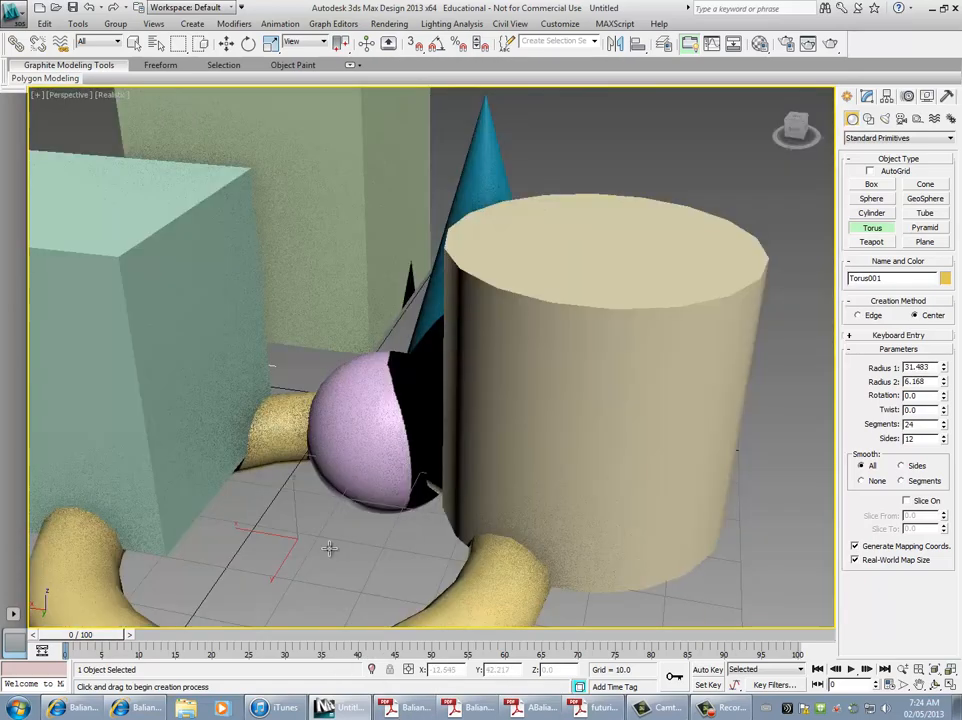
pyautogui.scroll(-3, 333, 548)
pyautogui.keyDown('alt'); pyautogui.moveTo(352, 537); pyautogui.dragTo(645, 482, button='middle'); pyautogui.keyUp('alt')
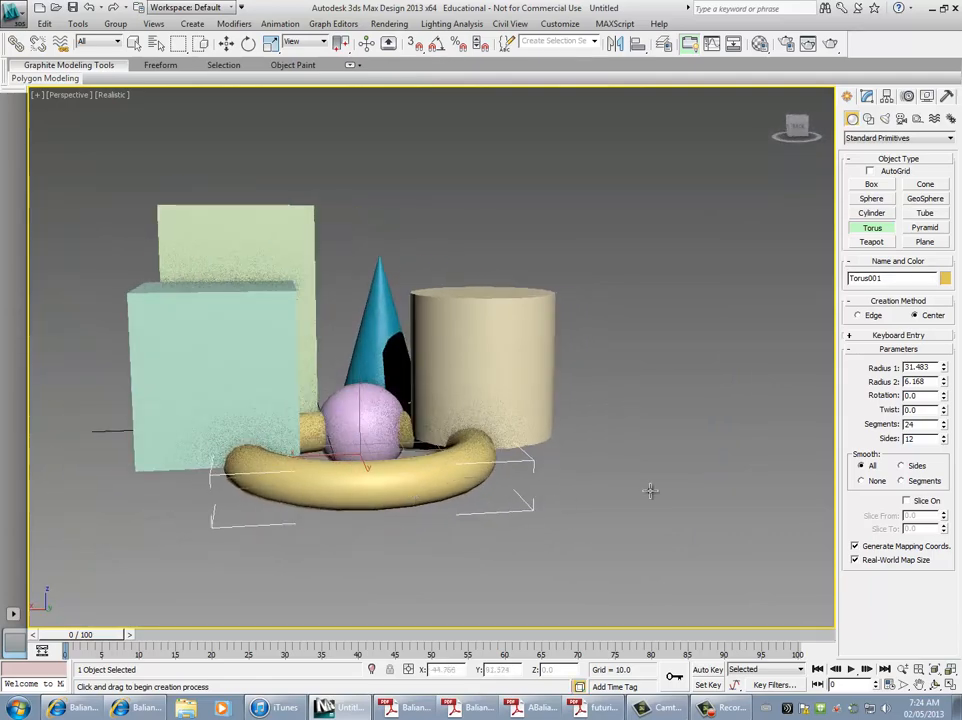
pyautogui.press('w')
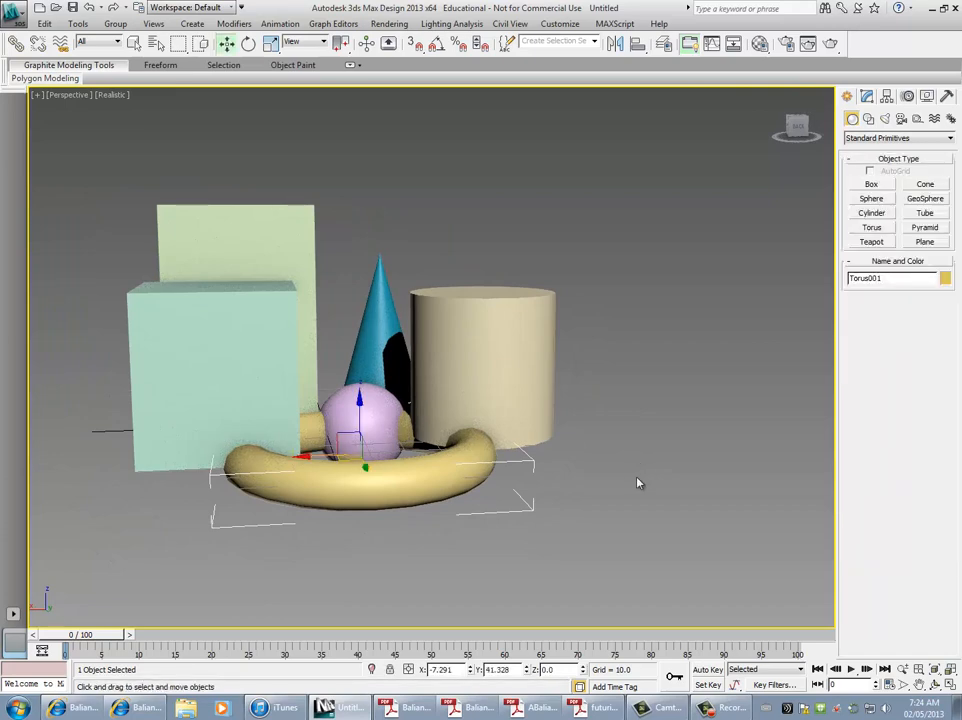
pyautogui.click(590, 388)
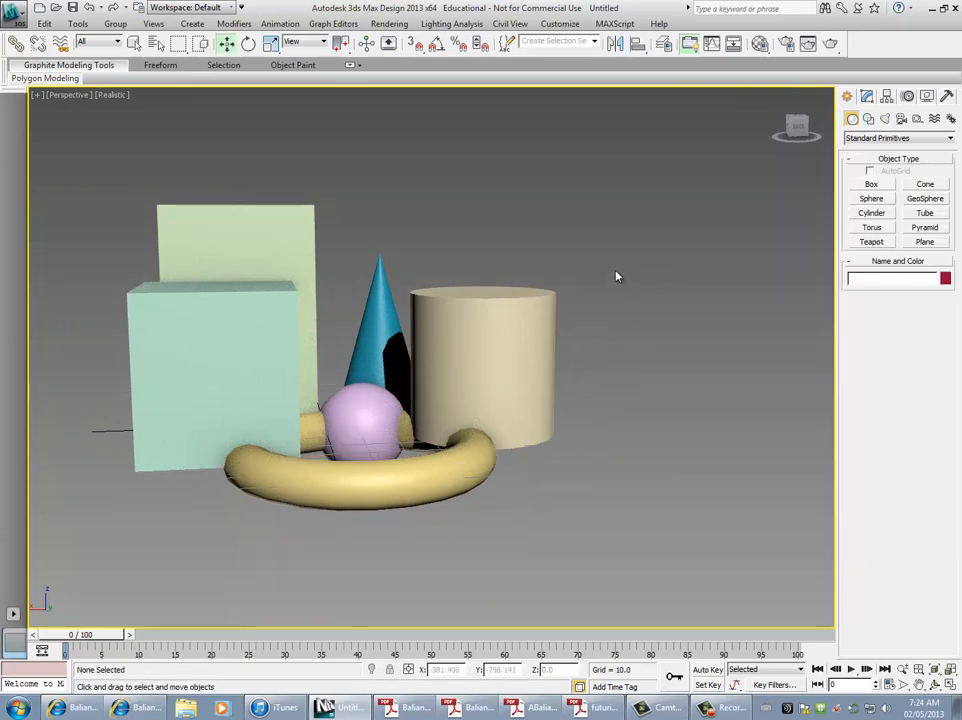
# - Select all the primitives in the scene and delete them
pyautogui.scroll(-10, 309, 449)
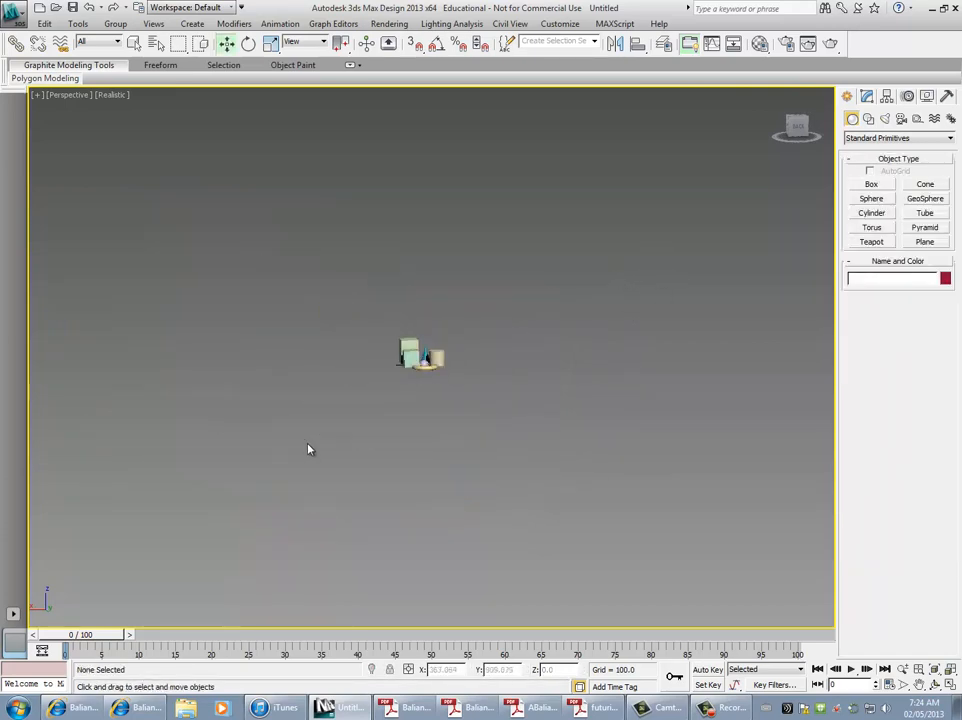
pyautogui.scroll(12, 309, 449)
pyautogui.scroll(-8, 309, 449)
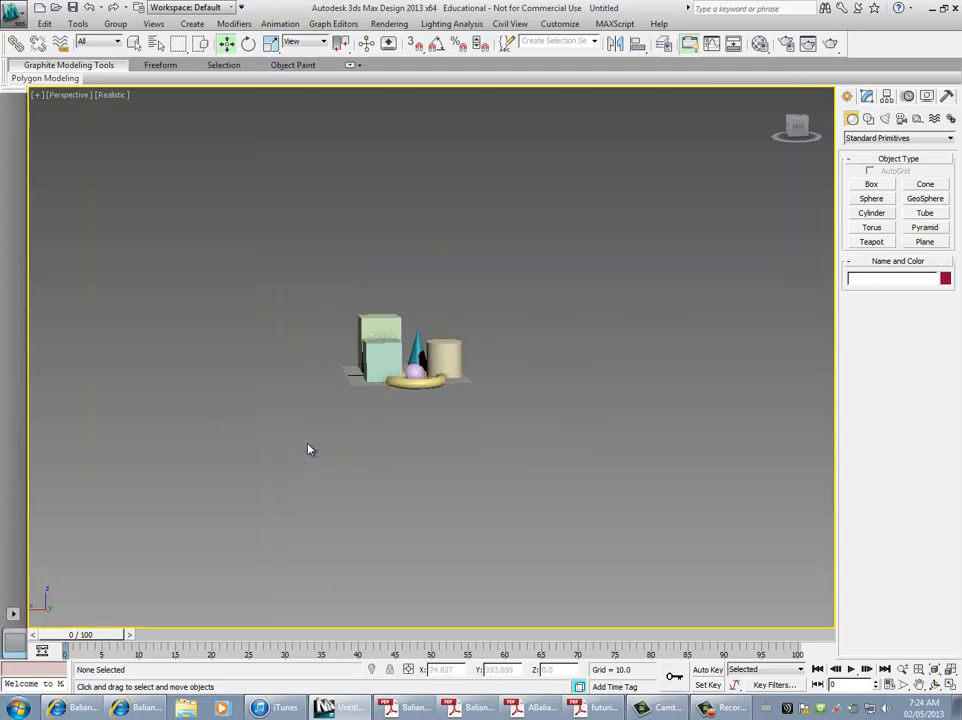
pyautogui.scroll(6, 309, 449)
pyautogui.hotkey('ctrl', 'a')
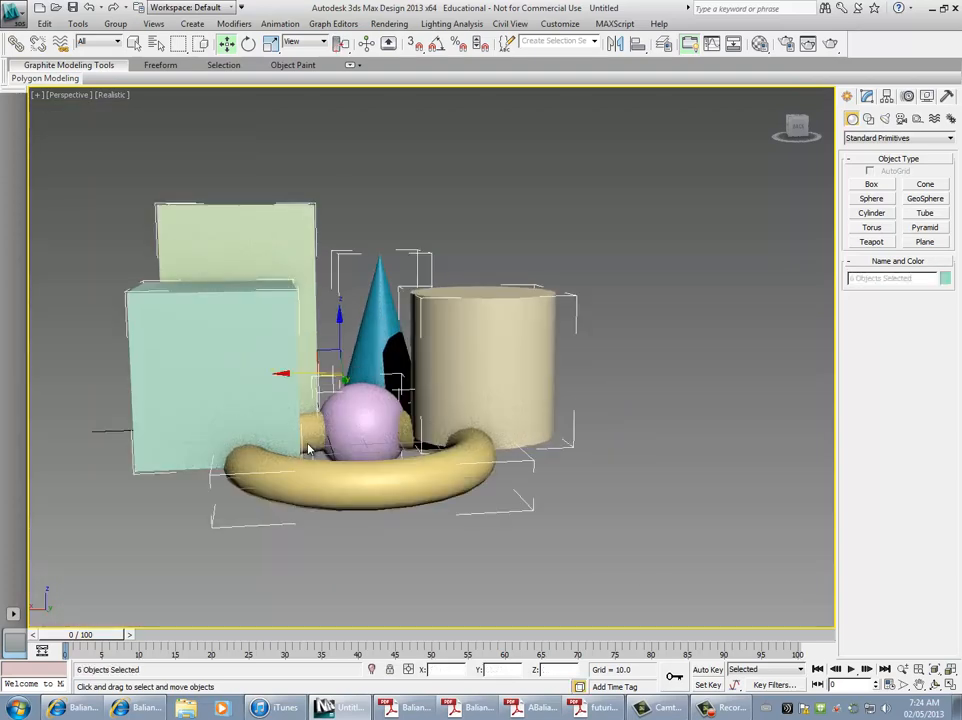
pyautogui.press('Delete')
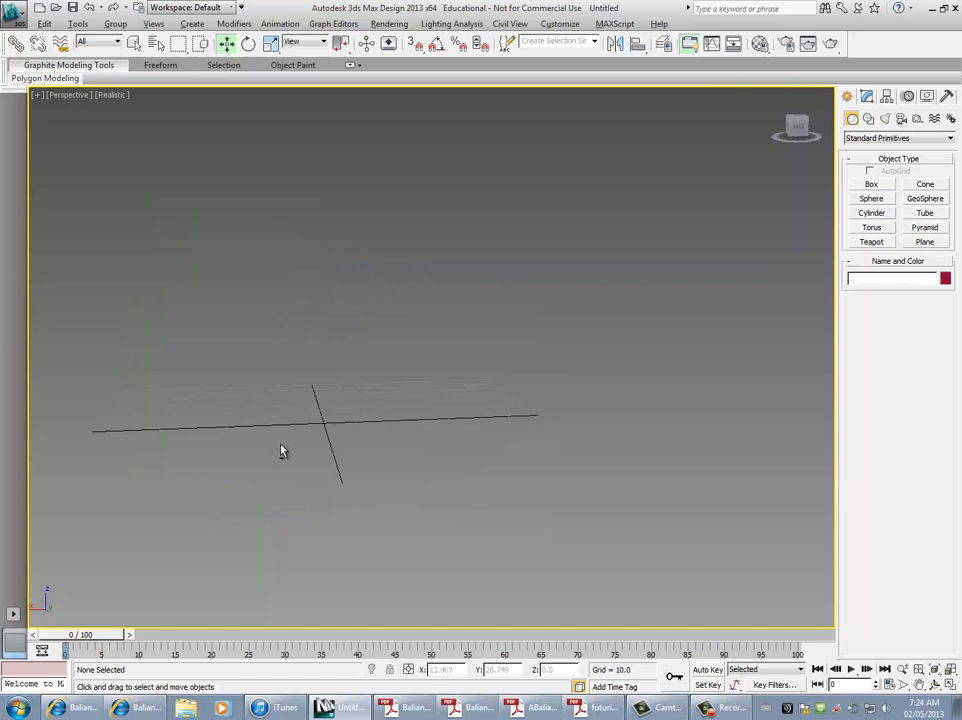
# - Create a large ground plane across the grid, about 115.3 long and 131.6 wide
pyautogui.keyDown('alt'); pyautogui.moveTo(281, 451); pyautogui.dragTo(476, 427, button='middle'); pyautogui.keyUp('alt')
pyautogui.scroll(-4, 488, 524)
pyautogui.scroll(5, 488, 524)
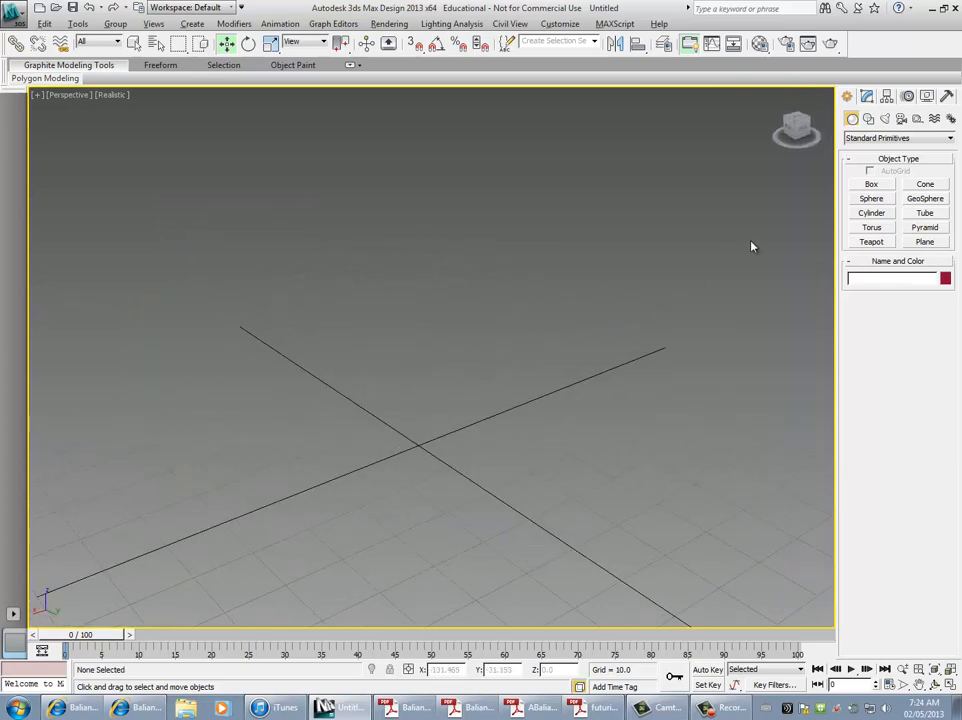
pyautogui.click(925, 242)
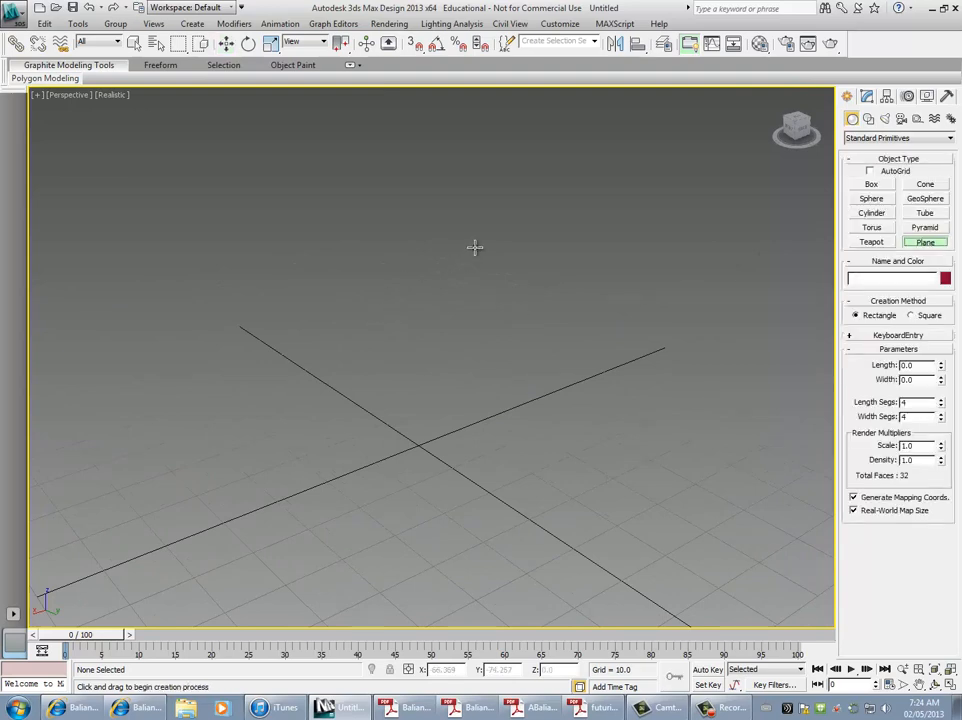
pyautogui.moveTo(477, 247); pyautogui.dragTo(279, 684)
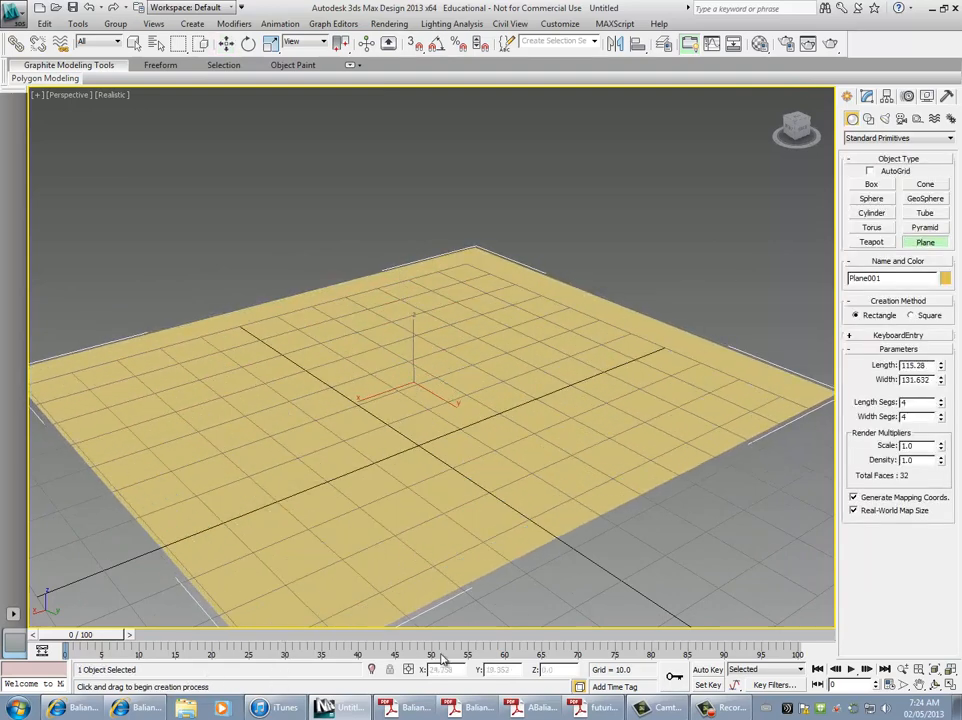
# - Move the plane to the world origin by setting its X and Y positions to 0
pyautogui.press('w')
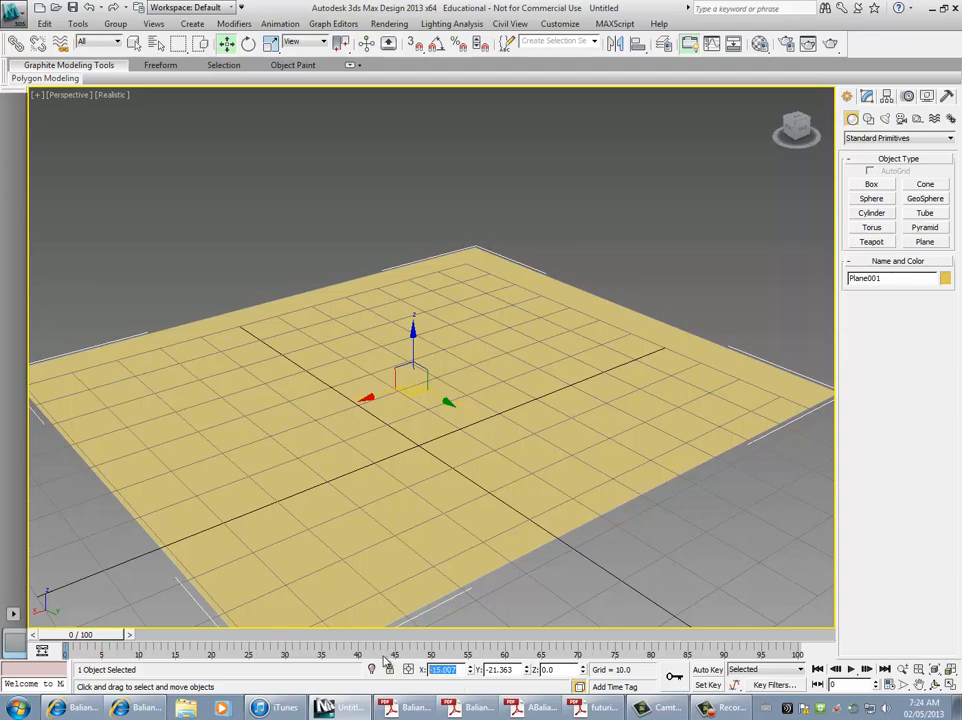
pyautogui.press('Tab')
pyautogui.write('0')
pyautogui.press('Tab')
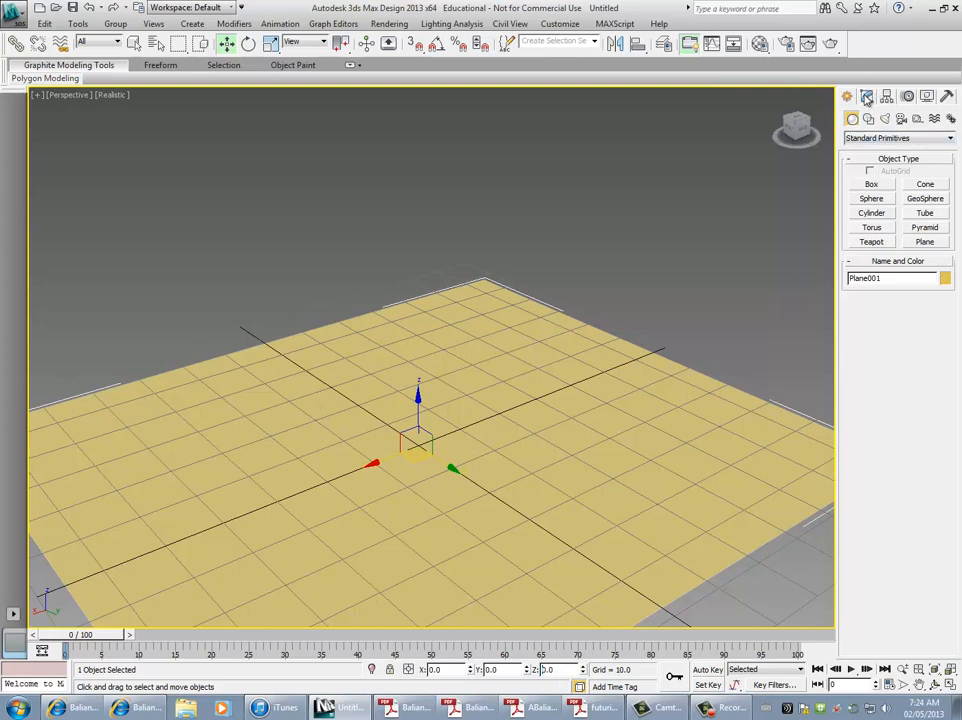
# - Create a tall box standing on the plane, about 25.1 long, 23.6 wide and 50.6 high
pyautogui.click(867, 96)
pyautogui.click(846, 97)
pyautogui.click(870, 187)
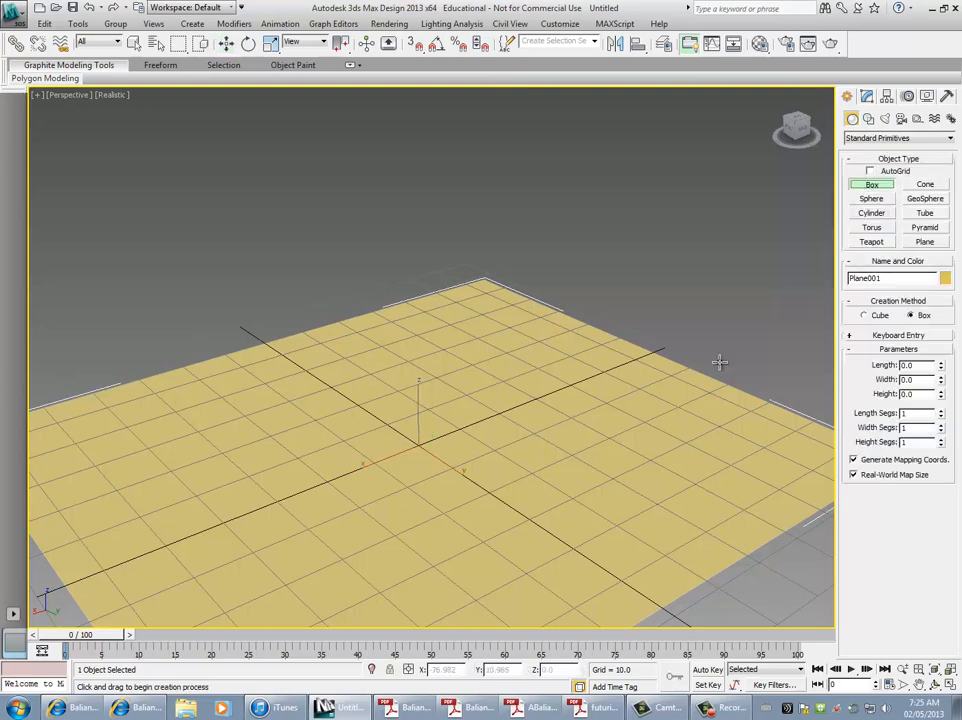
pyautogui.moveTo(592, 398); pyautogui.dragTo(605, 480)
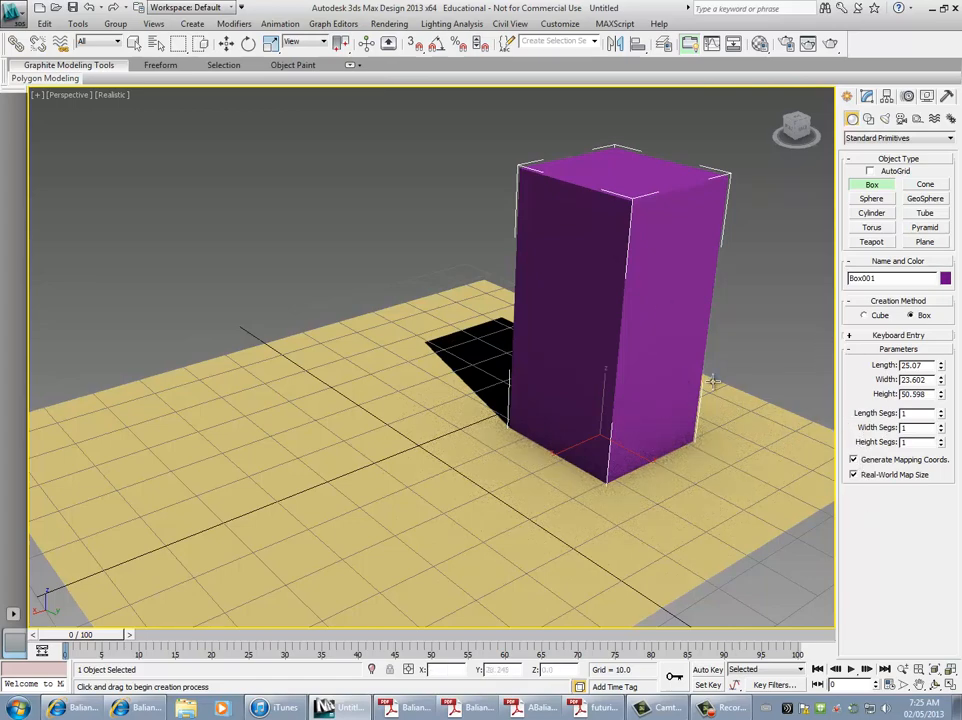
# - Move the purple box to about X -34.8, Y 20.2 and rotate it about 65.6 degrees around Z
pyautogui.press('w')
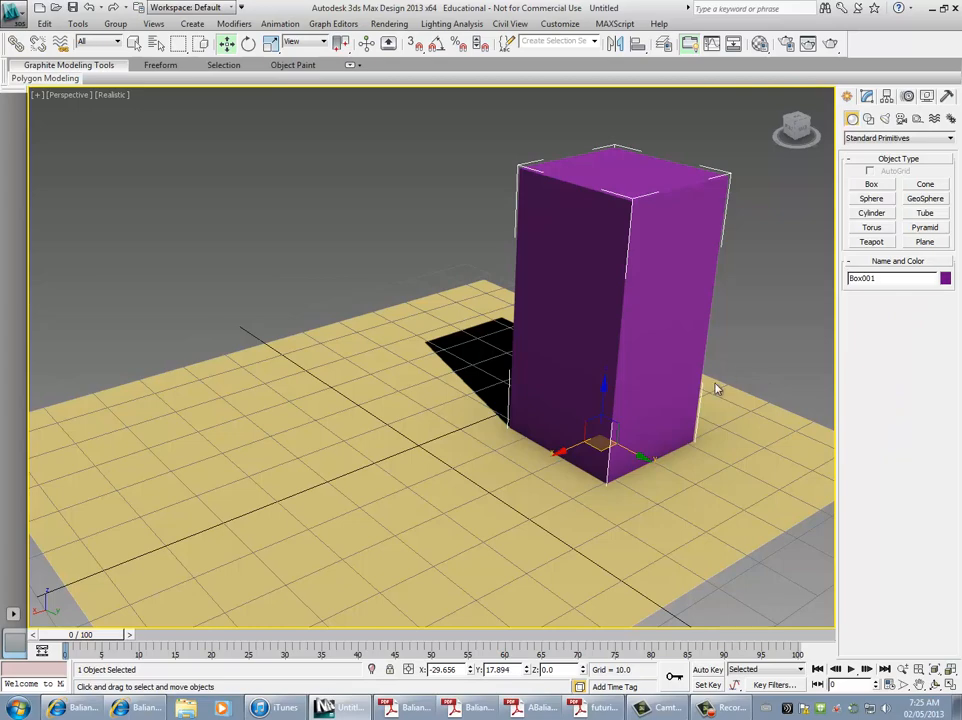
pyautogui.moveTo(564, 450); pyautogui.dragTo(669, 452)
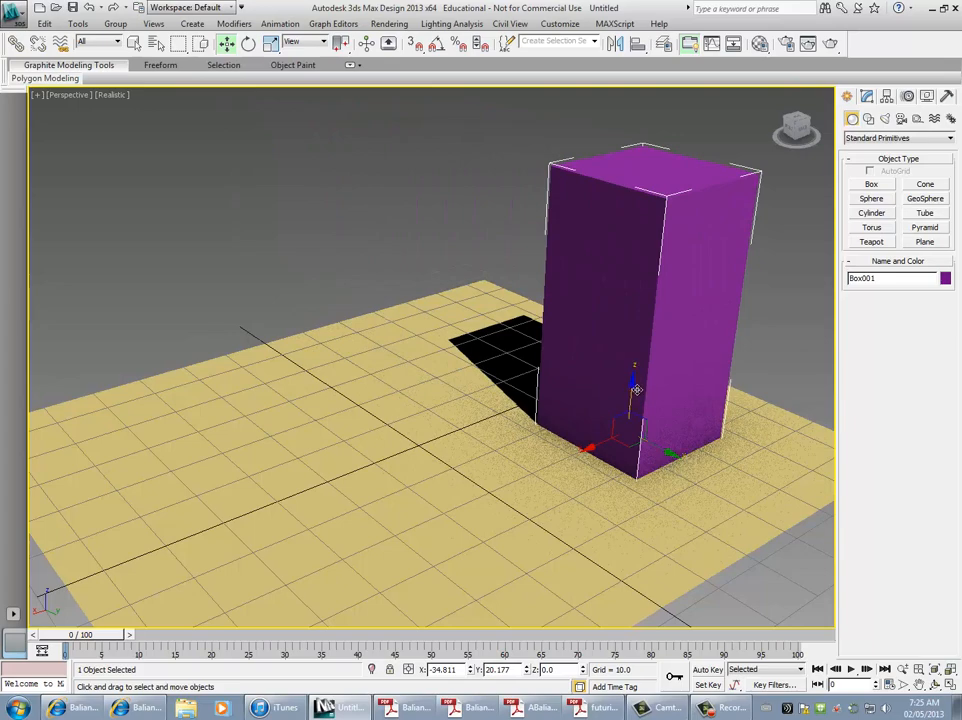
pyautogui.moveTo(632, 390); pyautogui.dragTo(606, 377)
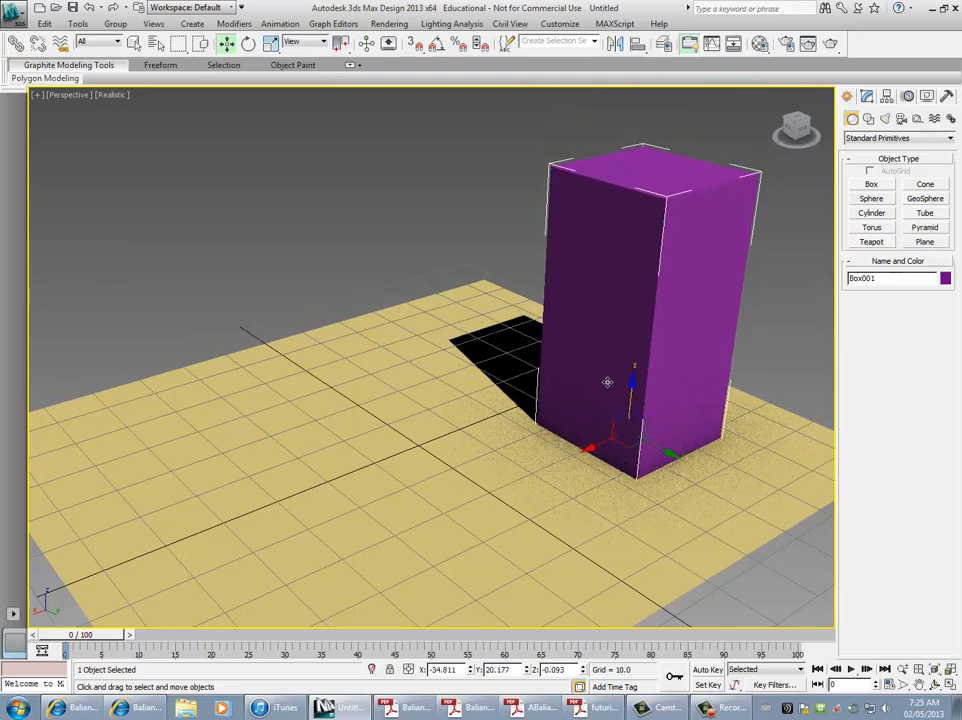
pyautogui.press('e')
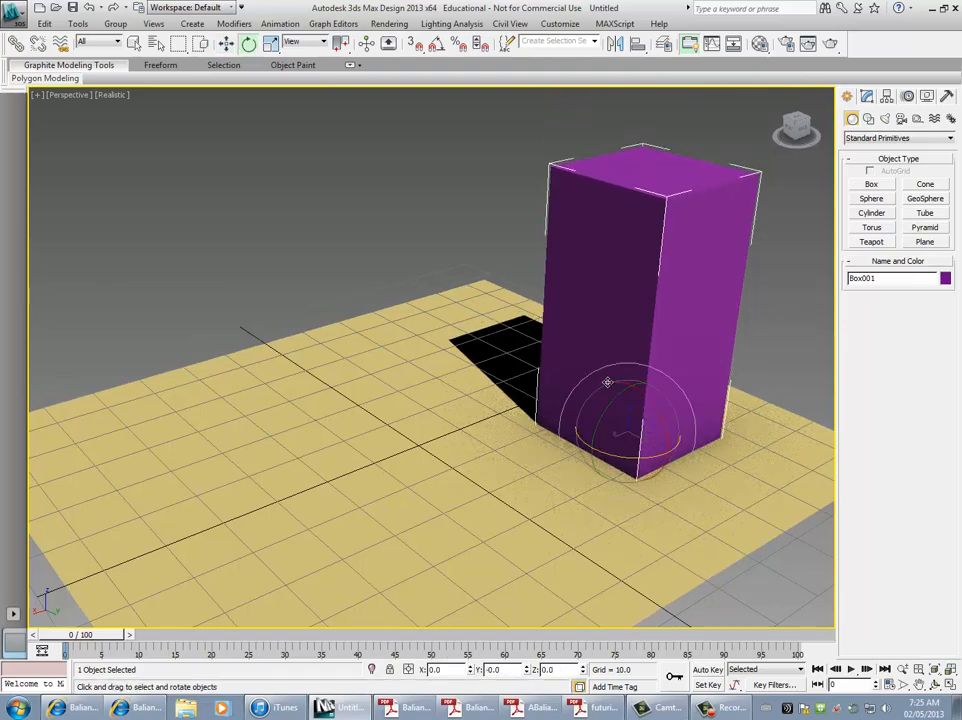
pyautogui.moveTo(599, 451); pyautogui.dragTo(680, 478)
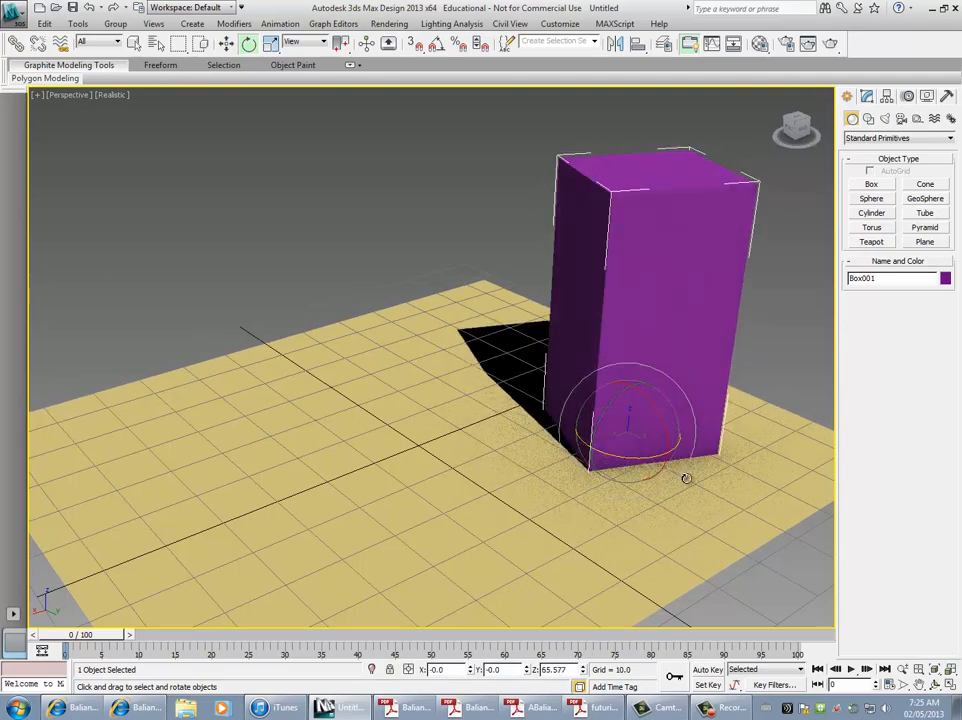
# - Scale the purple box's height down to about 28.6% and move it to about X -34.2, Y -30.8
pyautogui.press('r')
pyautogui.press('r')
pyautogui.moveTo(629, 369); pyautogui.dragTo(626, 476)
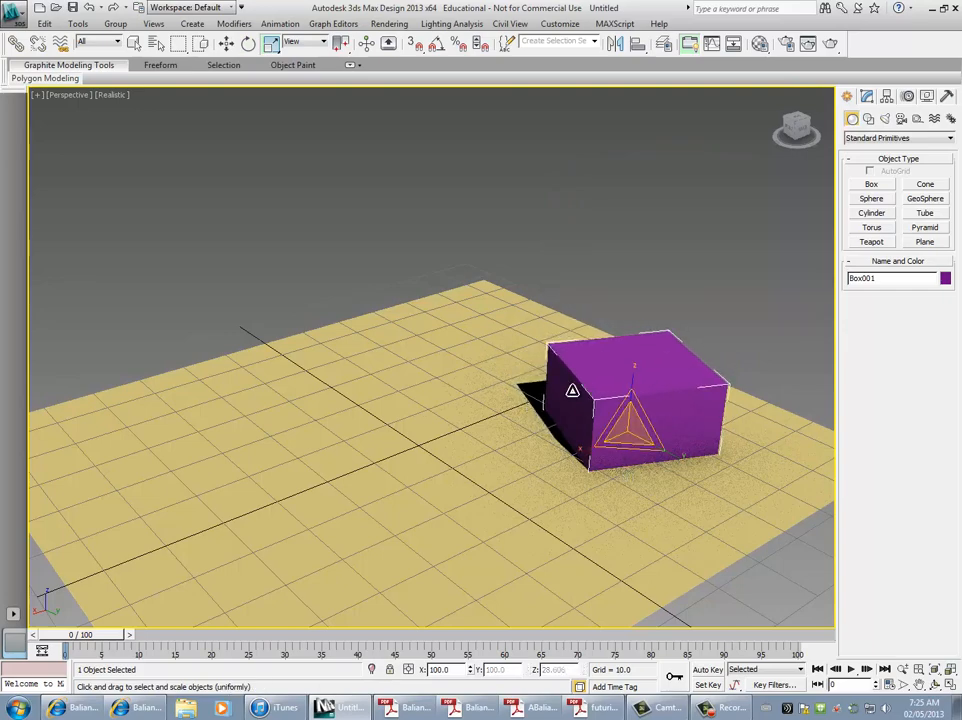
pyautogui.press('w')
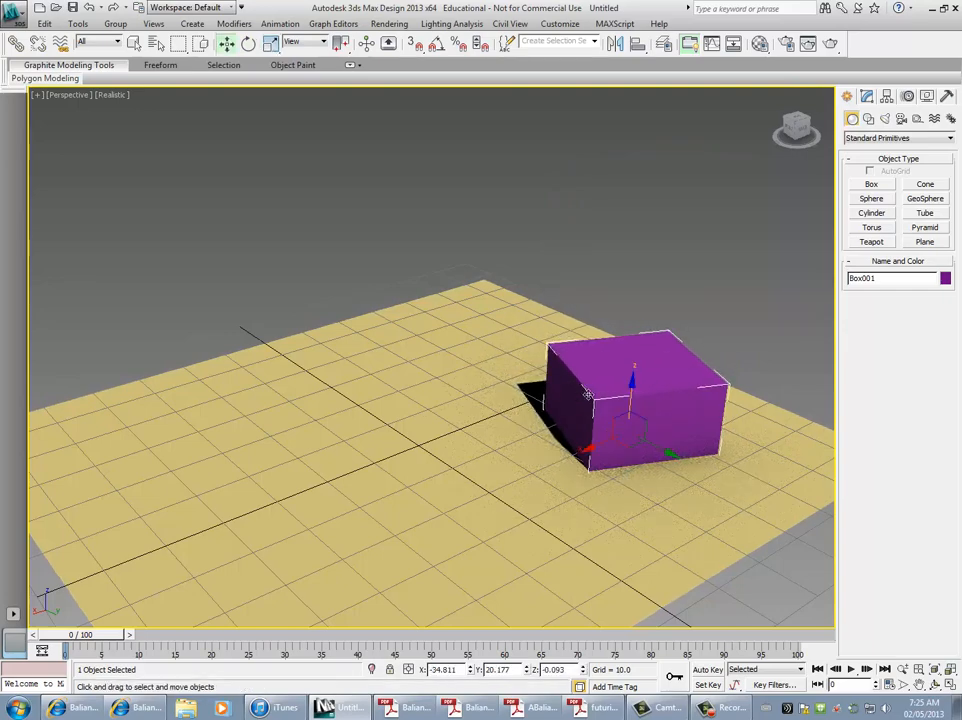
pyautogui.moveTo(585, 459); pyautogui.dragTo(621, 355)
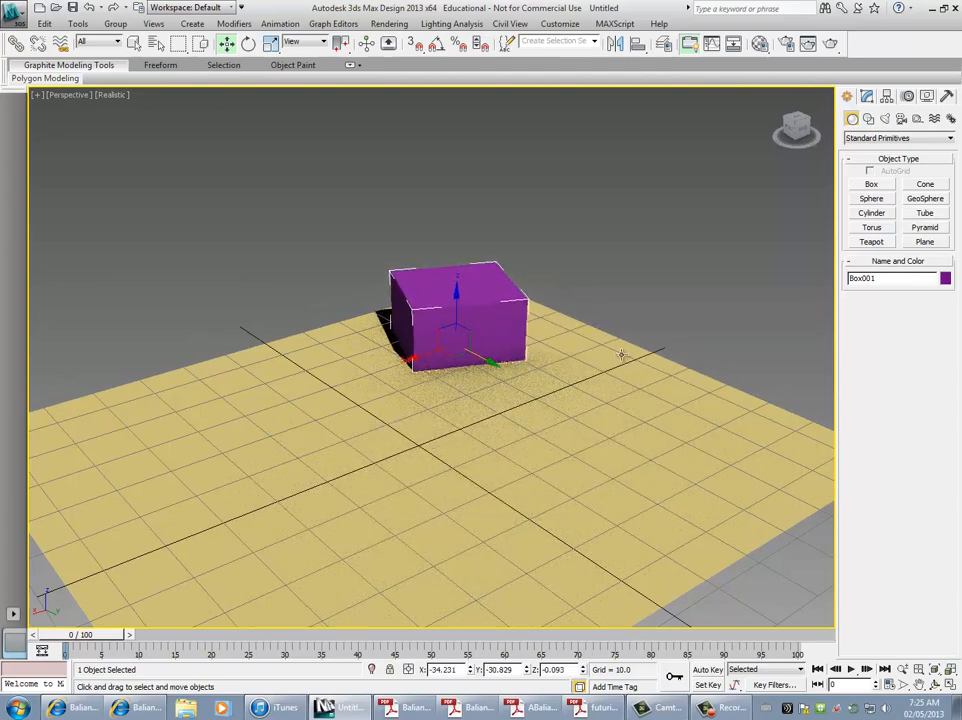
# - Create a second tall box on the plane in front of the purple one, about 20.6 long, 19.0 wide and 49.6 high
pyautogui.click(870, 185)
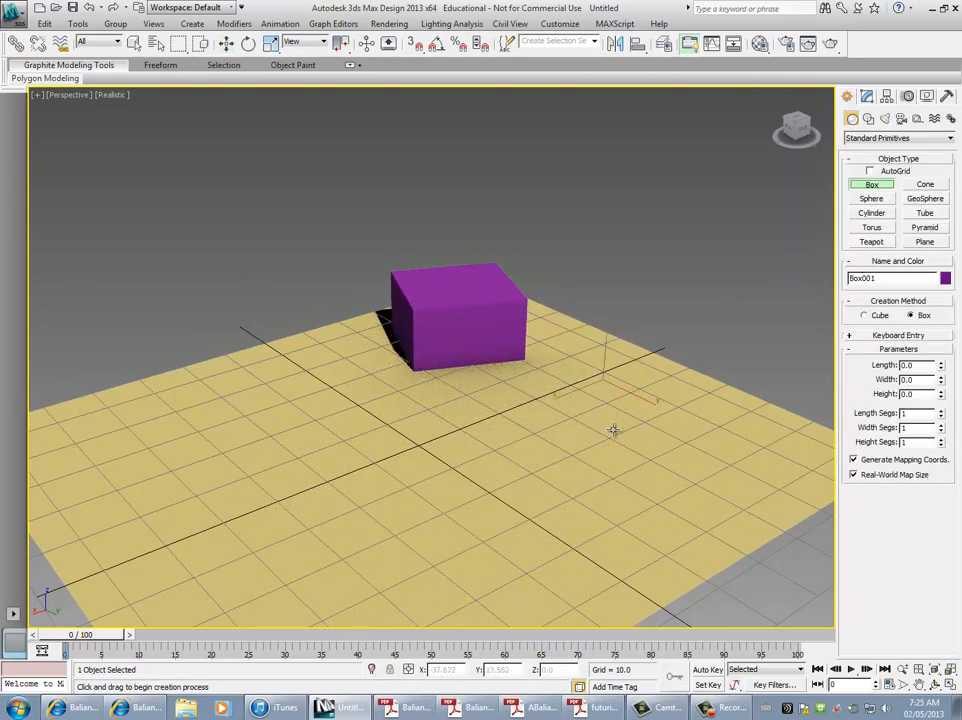
pyautogui.moveTo(603, 381); pyautogui.dragTo(614, 447)
pyautogui.click(584, 211)
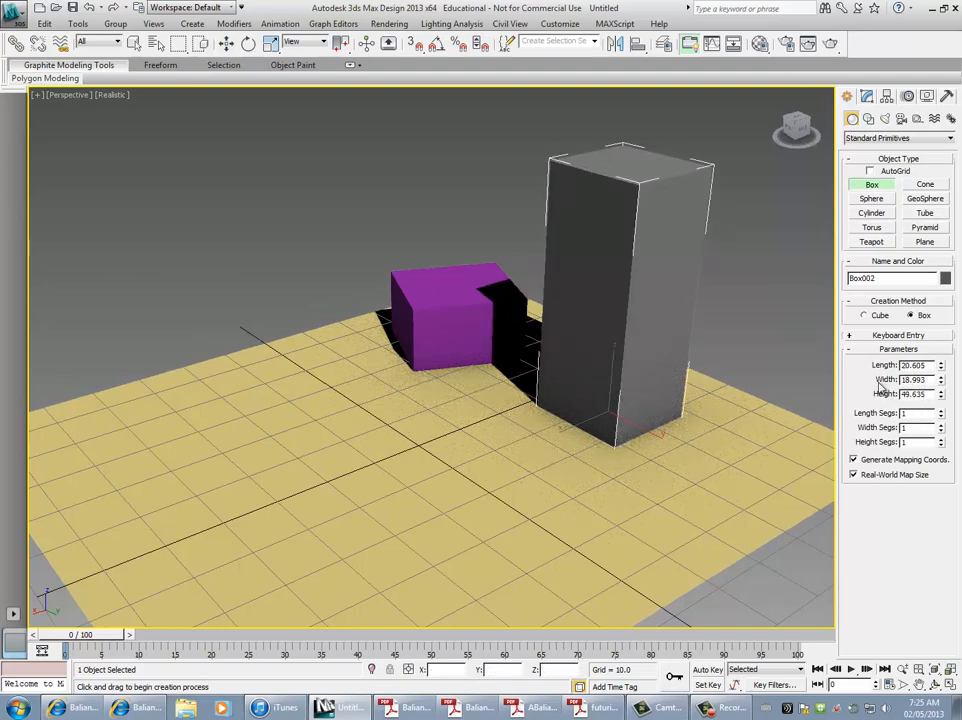
pyautogui.click(752, 321)
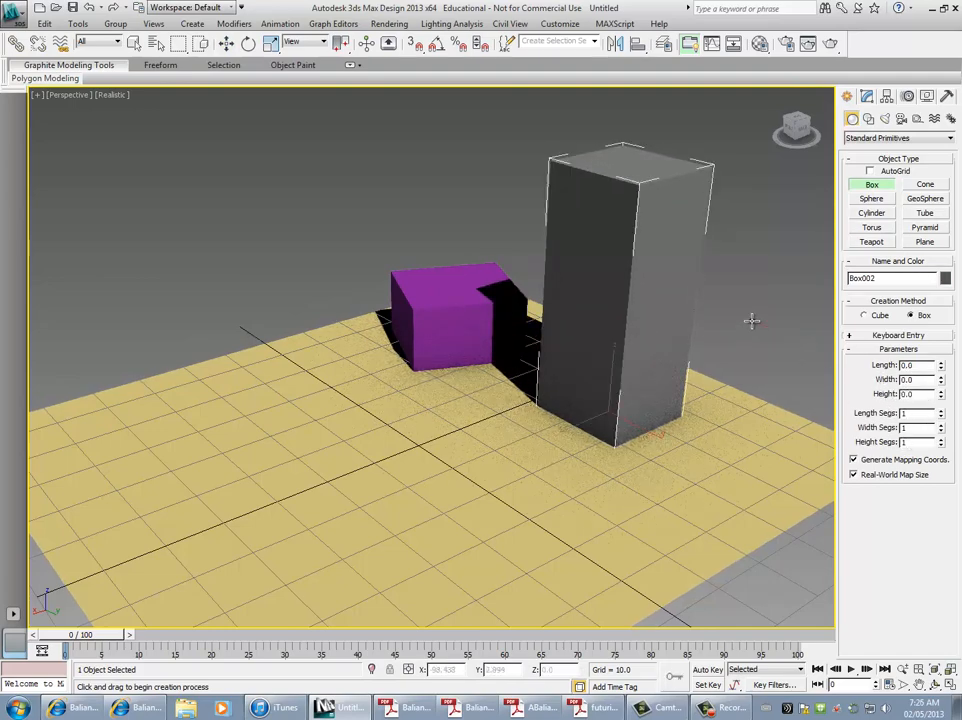
pyautogui.press('w')
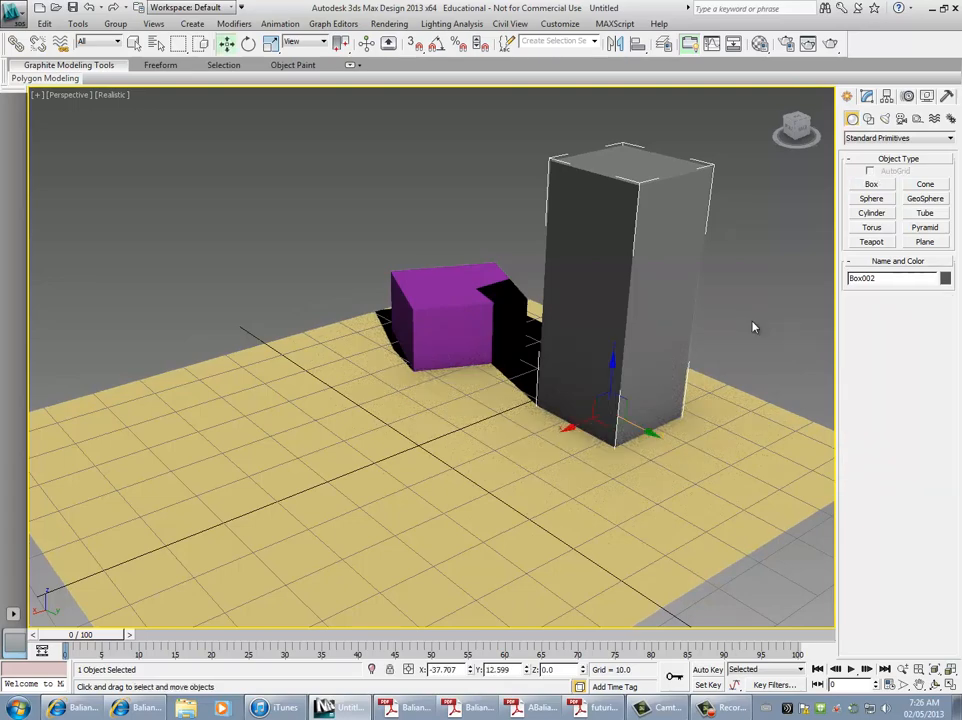
pyautogui.click(738, 317)
# - Reshape the grey box into a thin slab about 5.2 long, 30.0 wide and 38.2 high through its parameters
pyautogui.click(644, 296)
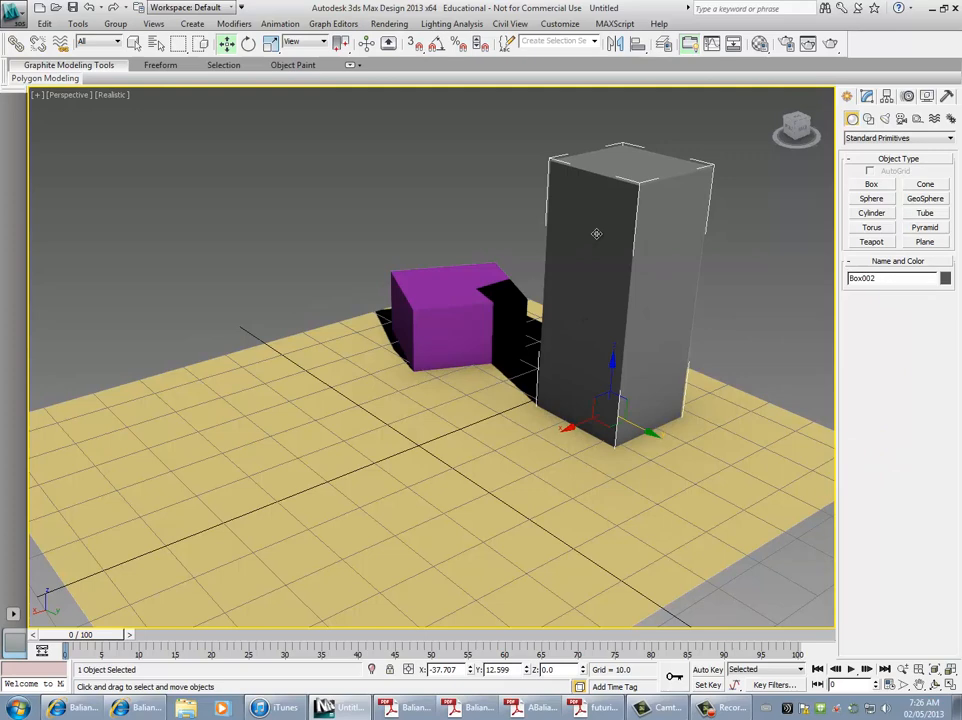
pyautogui.click(868, 97)
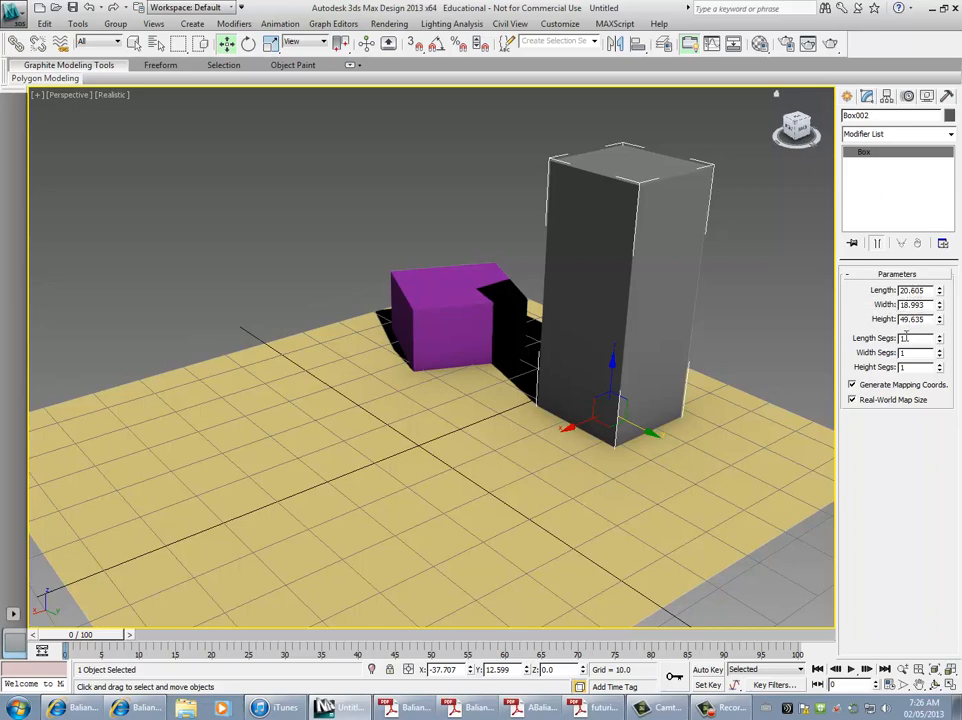
pyautogui.moveTo(942, 292); pyautogui.dragTo(797, 266)
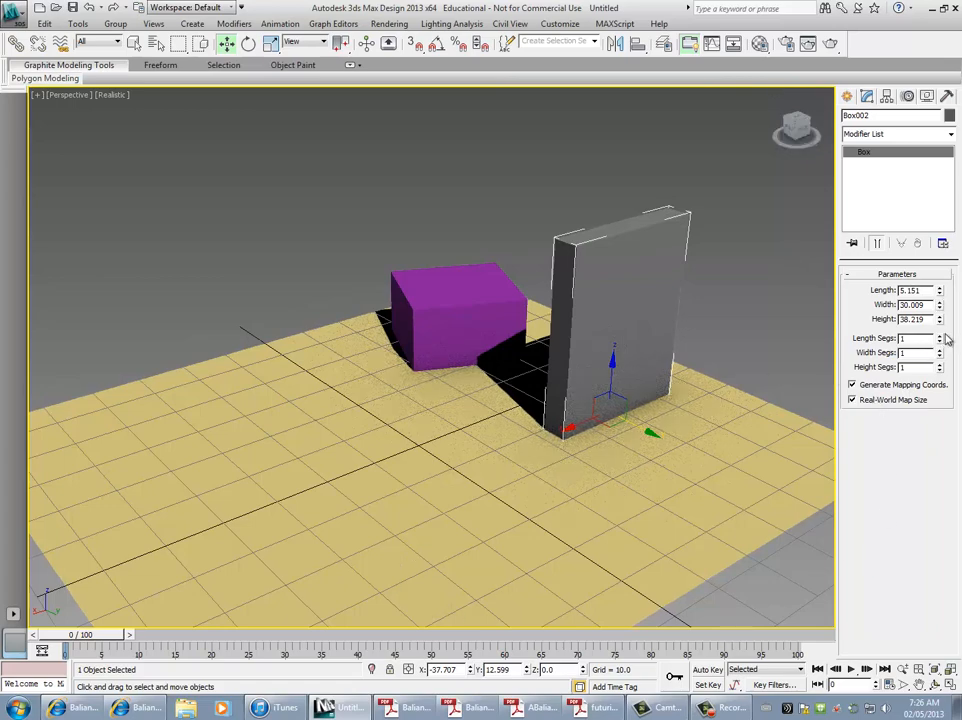
# - Create a third box on the empty side of the plane, about 16.9 long, 10.1 wide and 43.7 high
pyautogui.keyDown('alt'); pyautogui.moveTo(498, 436); pyautogui.dragTo(524, 468, button='middle'); pyautogui.keyUp('alt')
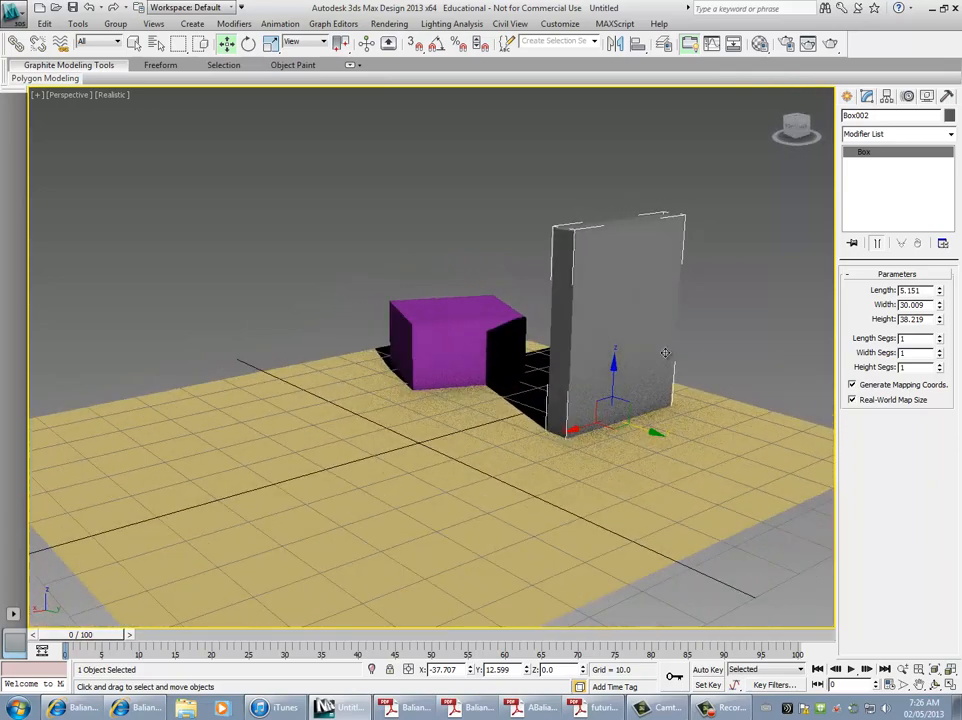
pyautogui.click(847, 96)
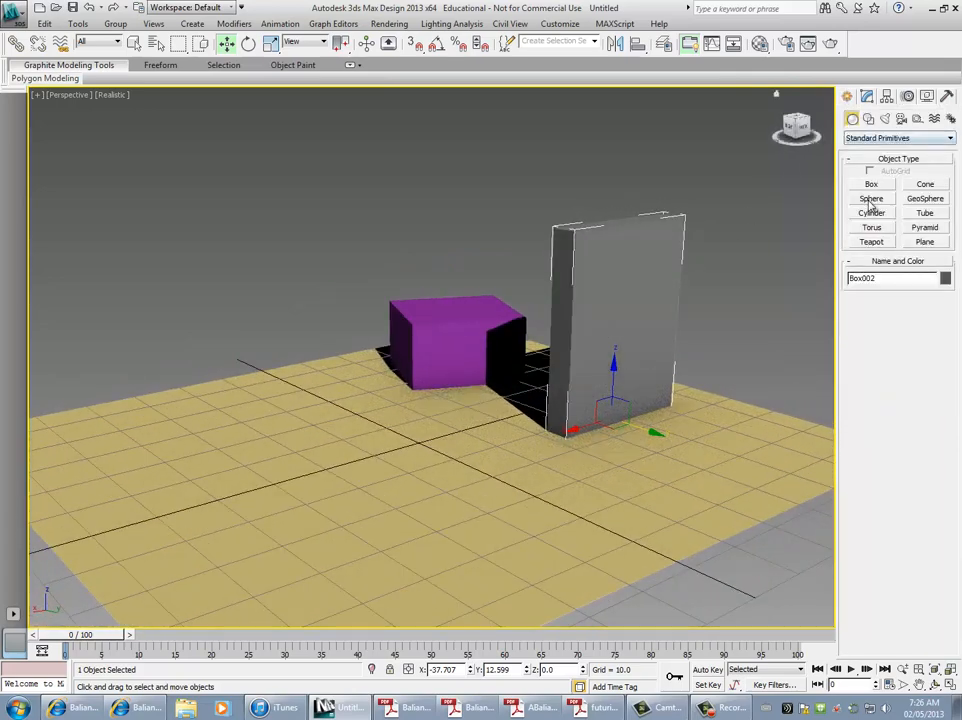
pyautogui.click(871, 186)
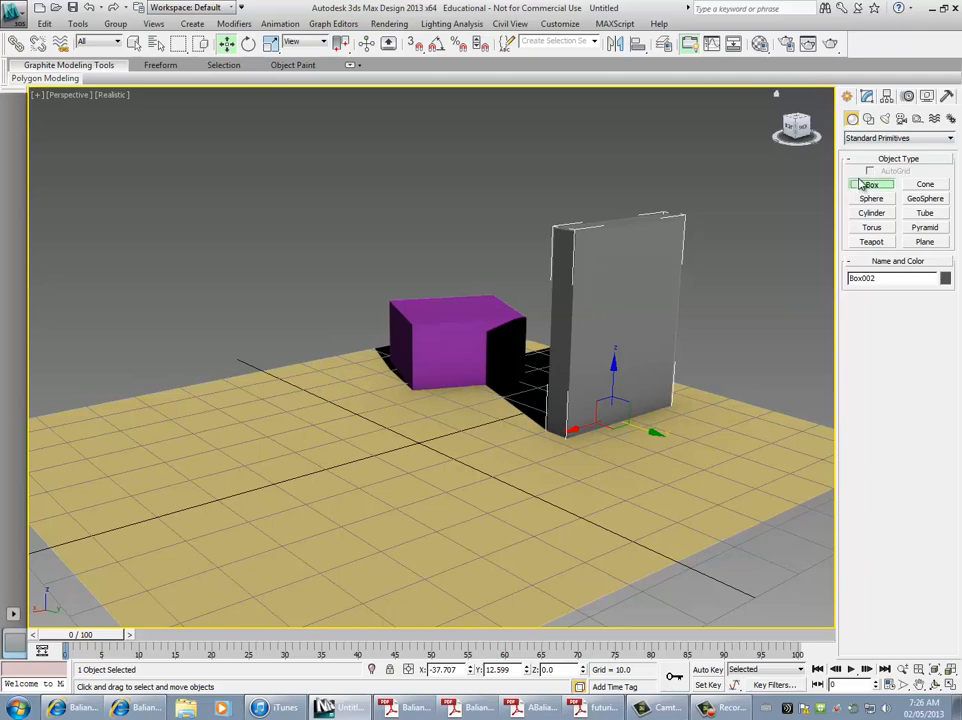
pyautogui.moveTo(264, 420); pyautogui.dragTo(262, 456)
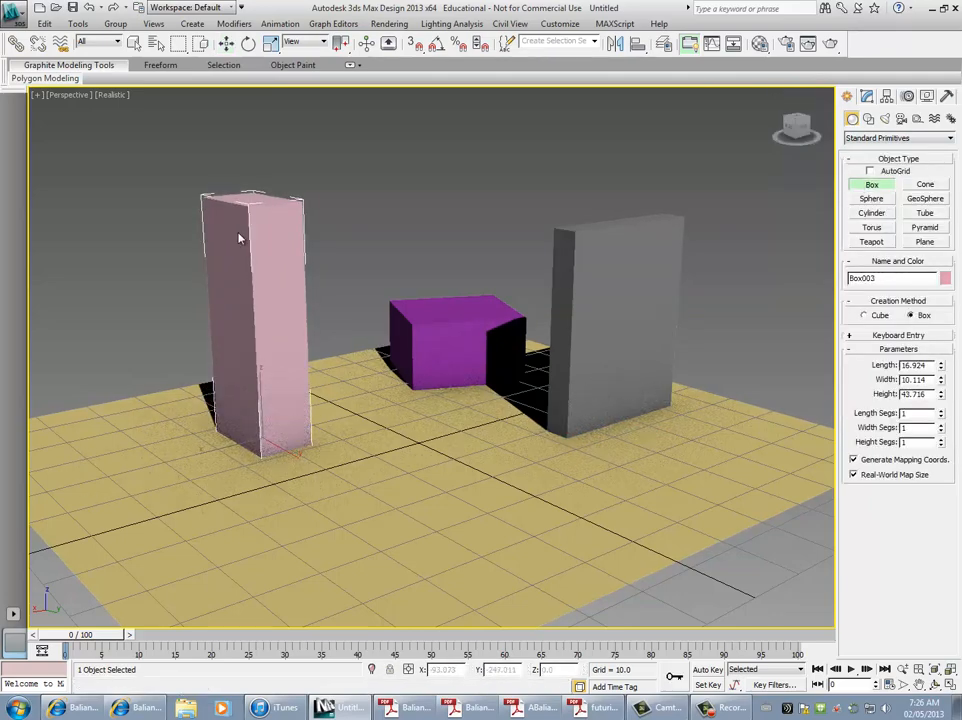
pyautogui.press('w')
pyautogui.rightClick(436, 224)
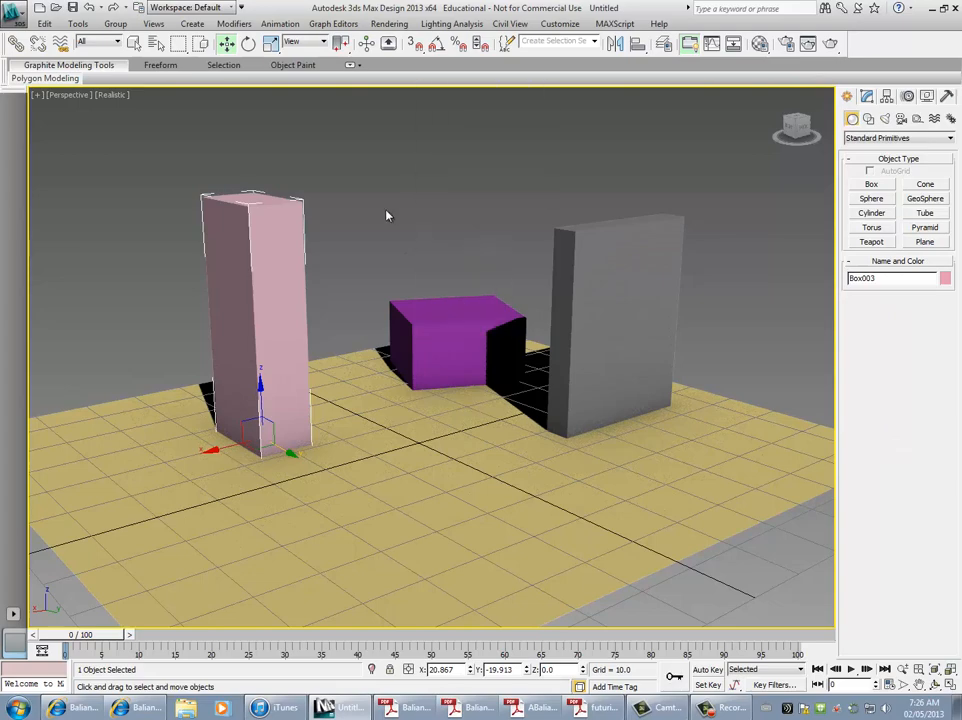
pyautogui.click(390, 216)
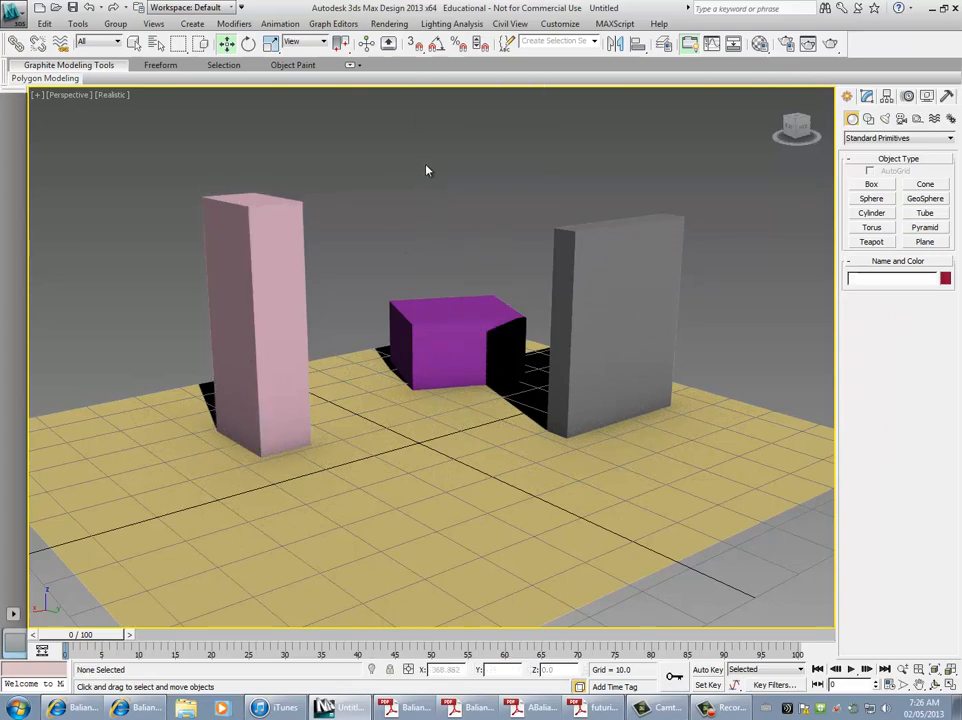
# - Select the tall pink box
pyautogui.click(247, 222)
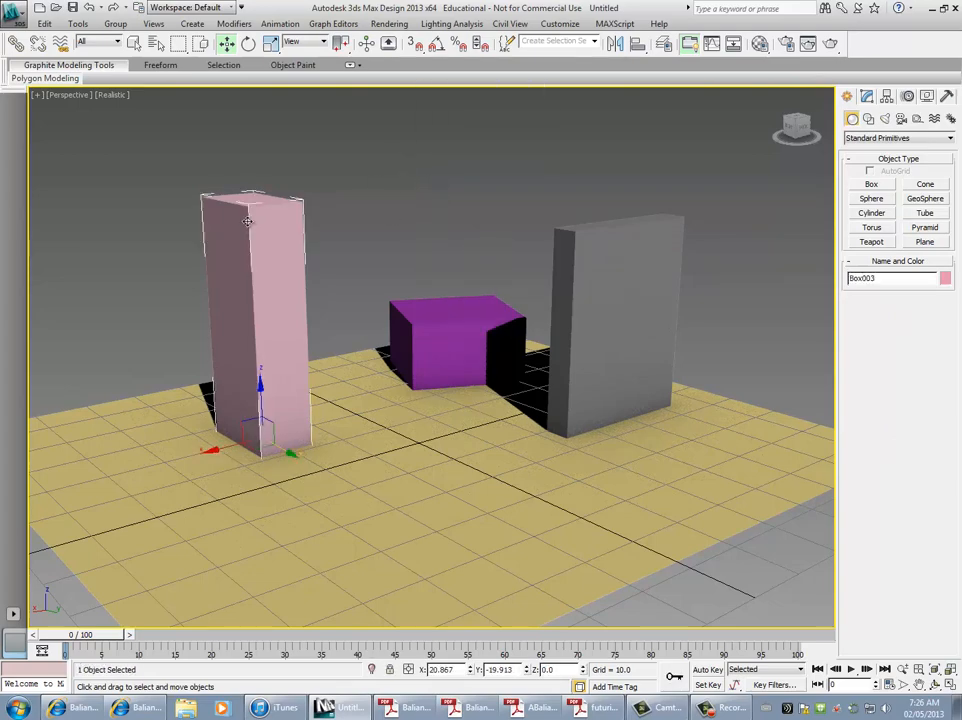
pyautogui.click(413, 160)
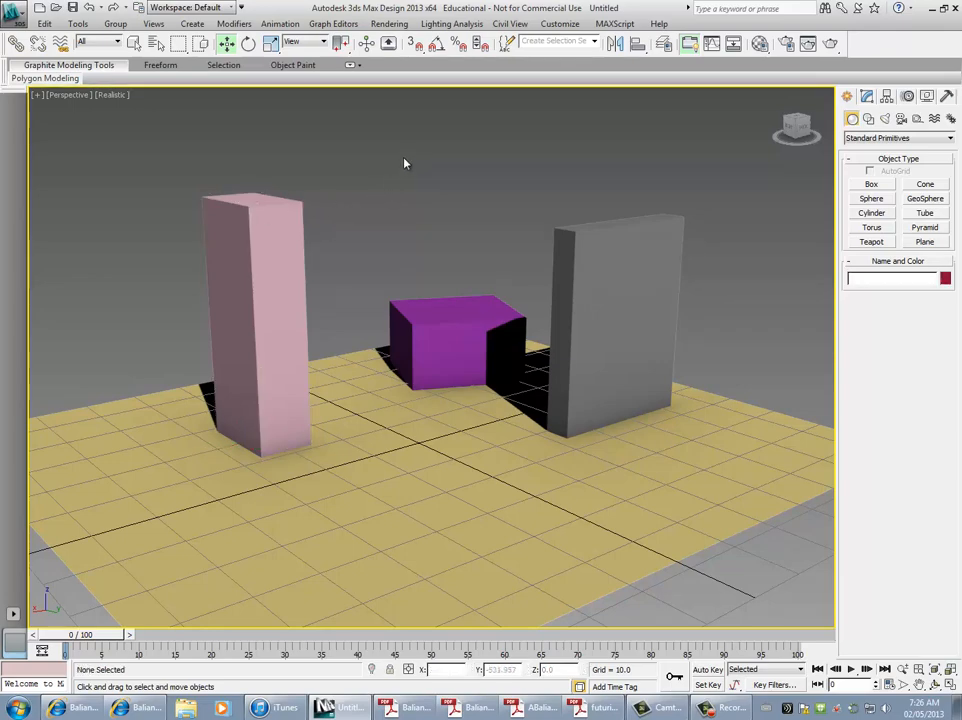
pyautogui.click(253, 223)
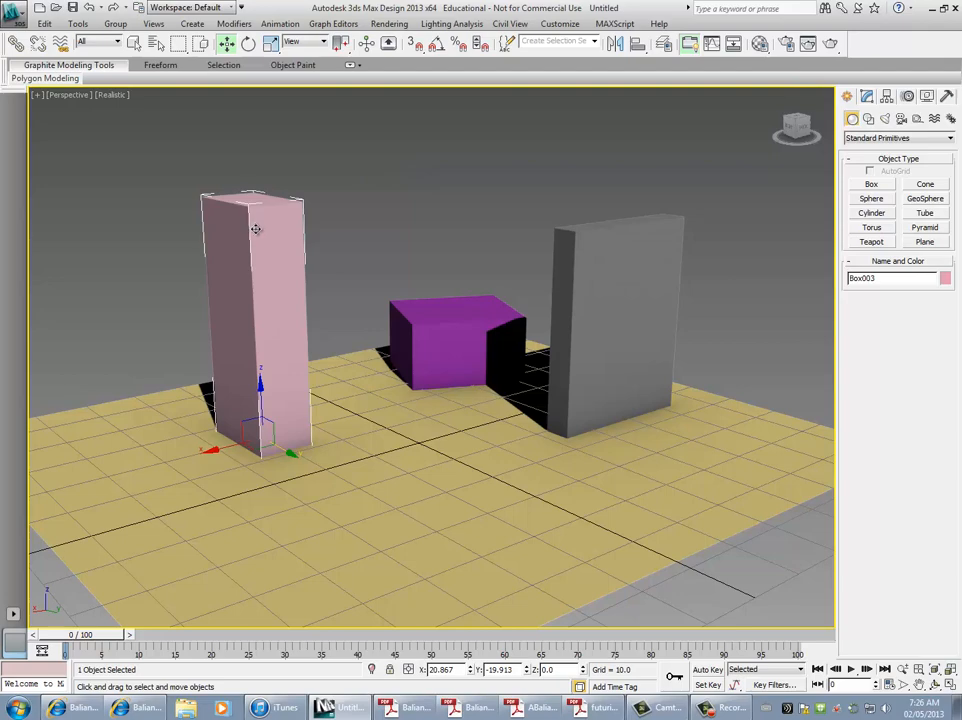
# - Try switching between the Move, Rotate and Scale transforms for the pink box
pyautogui.rightClick(260, 362)
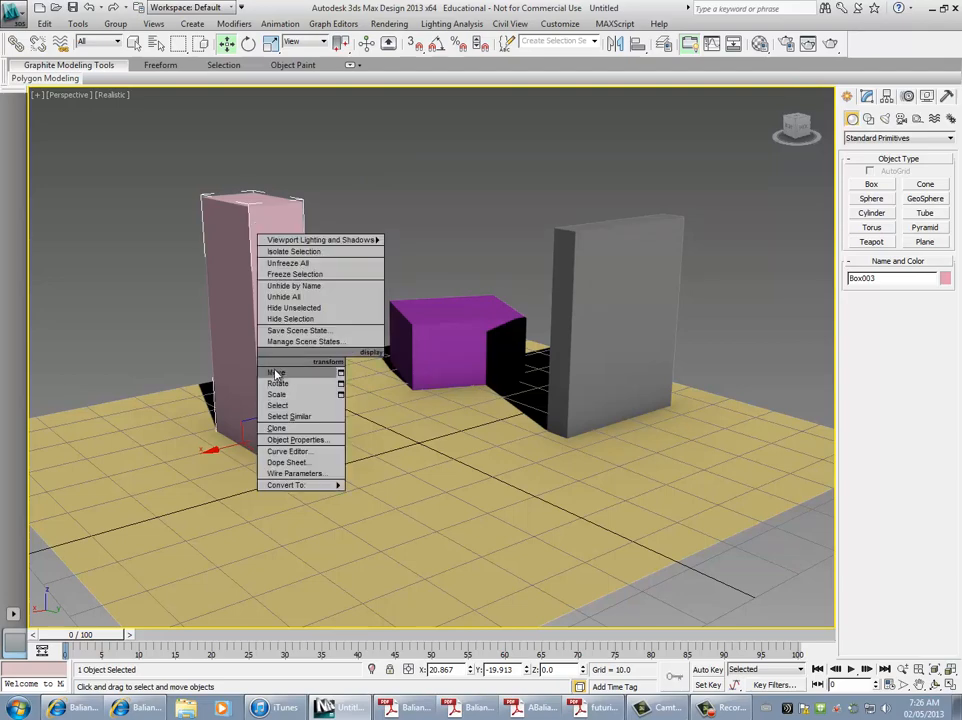
pyautogui.click(264, 372)
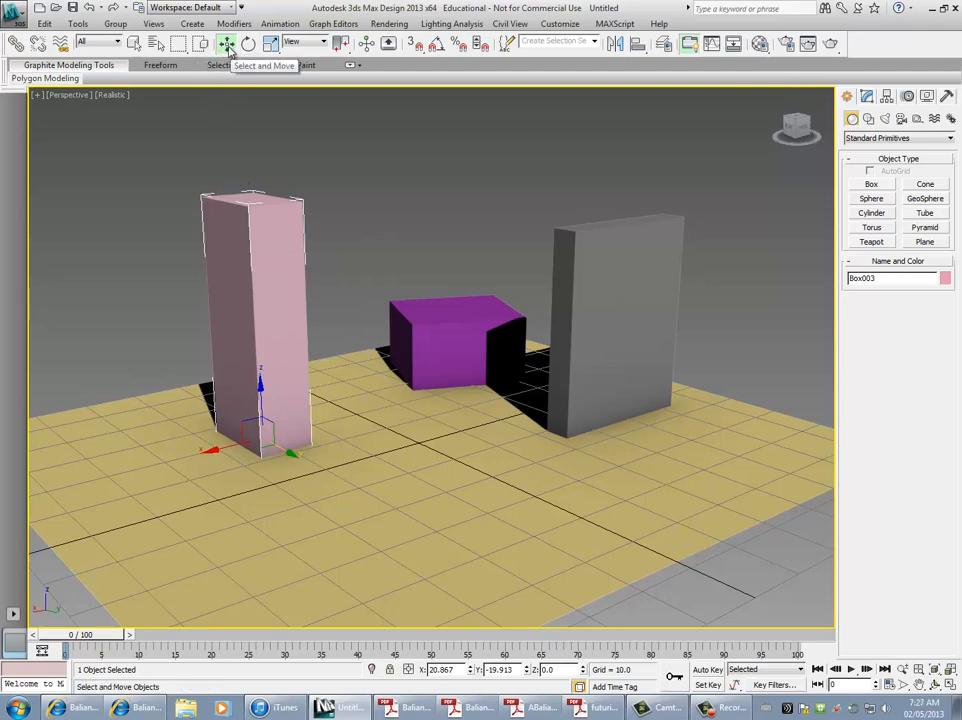
pyautogui.rightClick(267, 322)
pyautogui.click(286, 345)
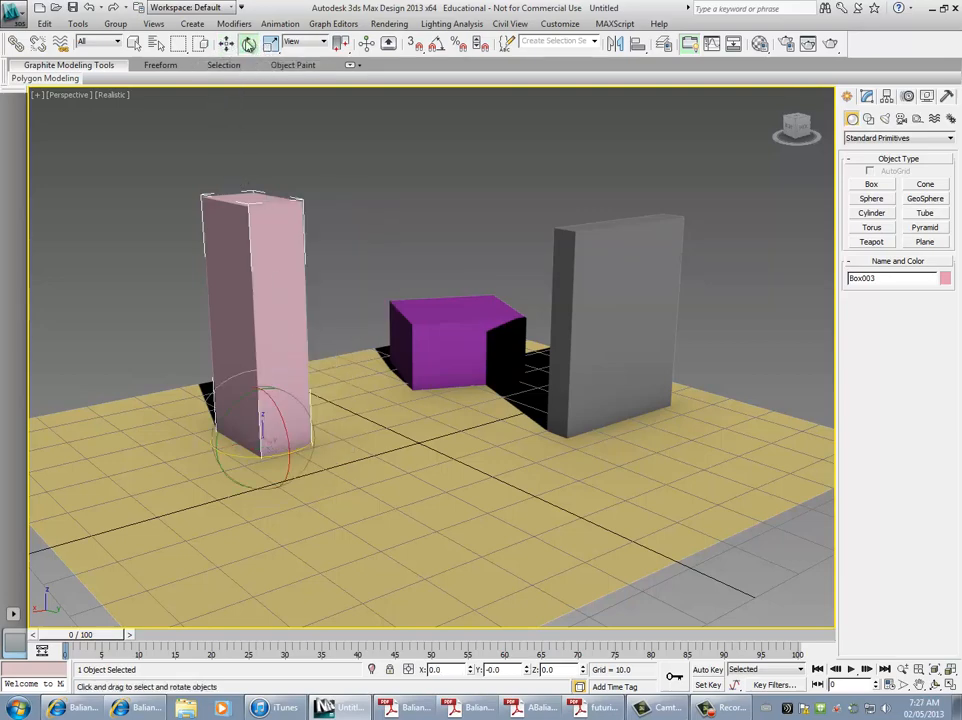
pyautogui.rightClick(281, 270)
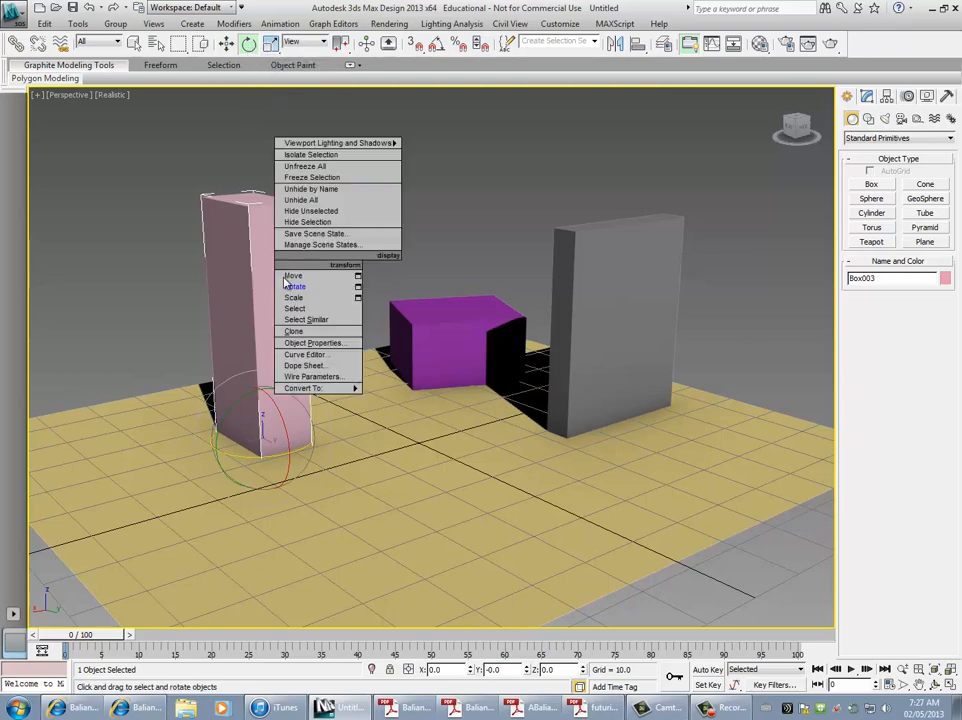
pyautogui.click(297, 298)
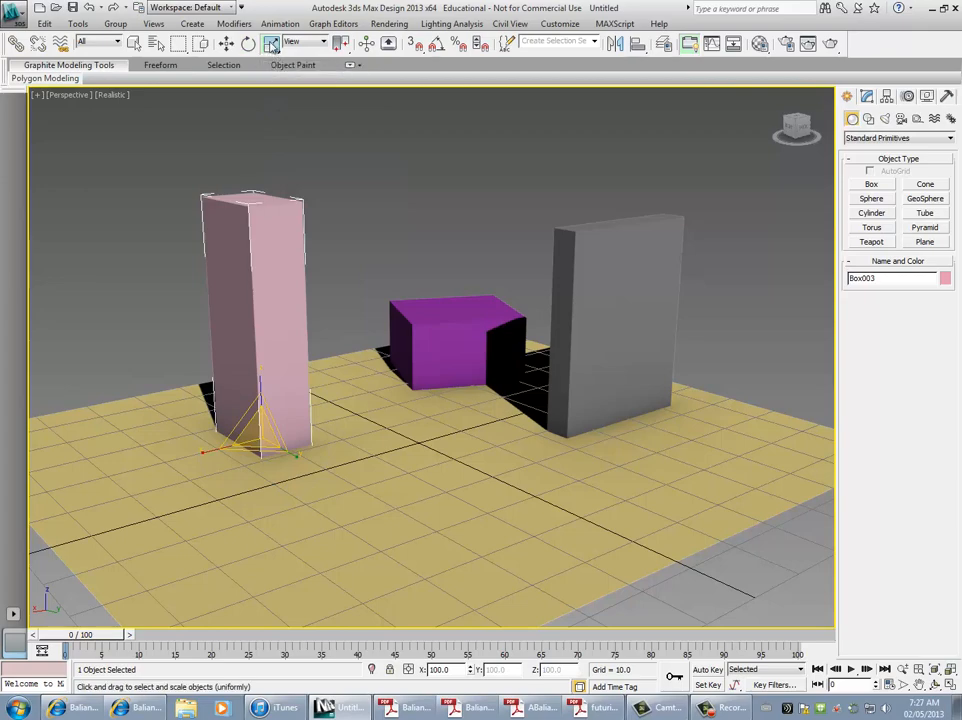
# - Return to the Move transform and shift the pink box along the X axis to about X 8.5
pyautogui.rightClick(290, 287)
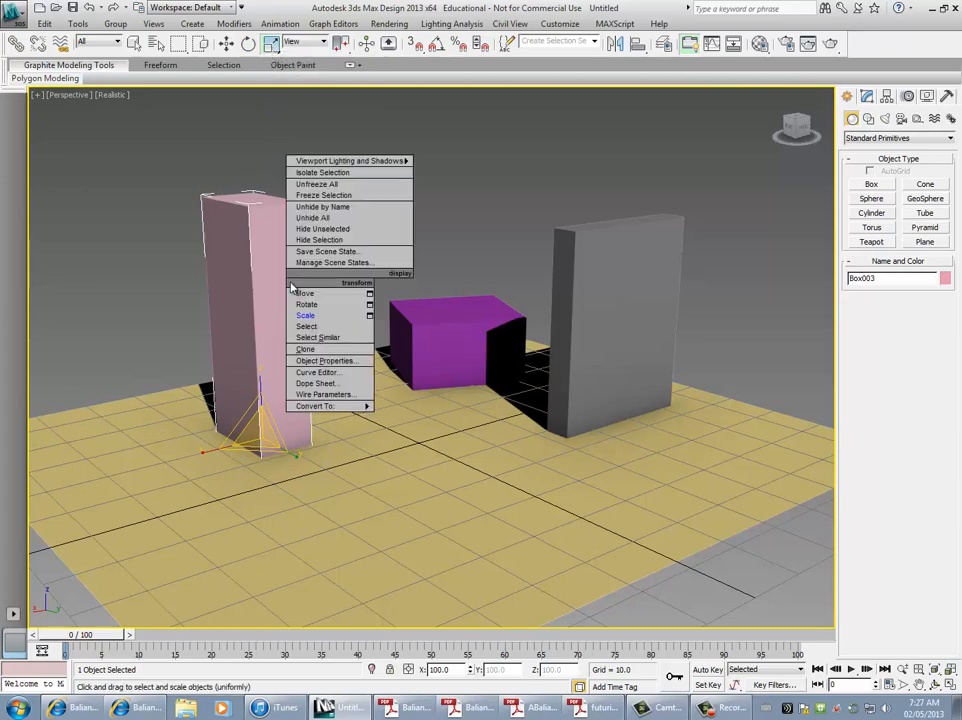
pyautogui.click(304, 294)
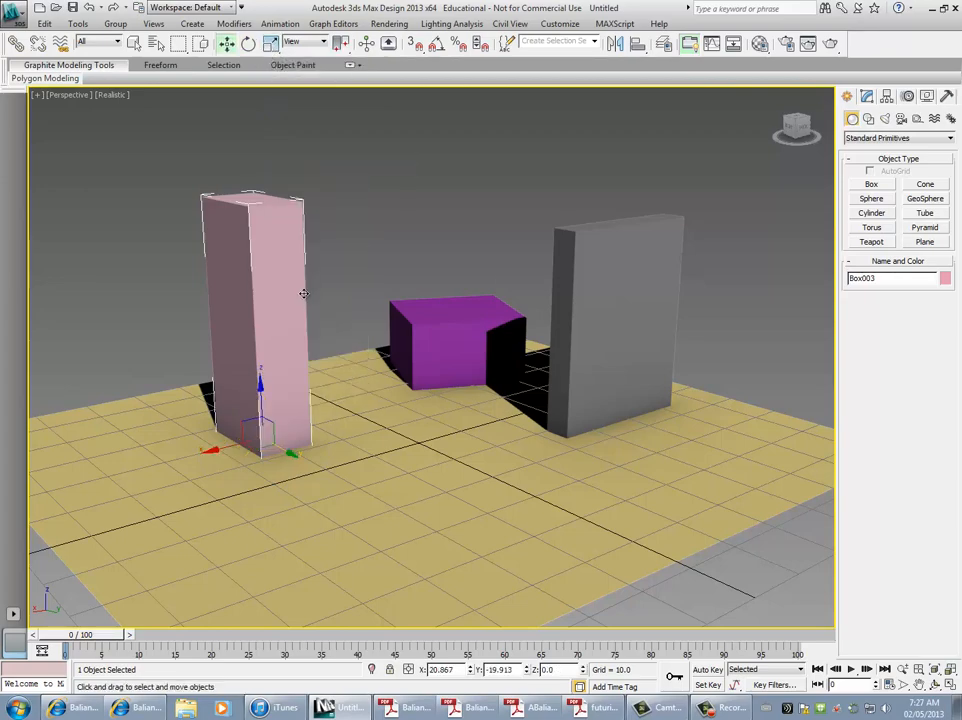
pyautogui.moveTo(218, 440); pyautogui.dragTo(277, 433)
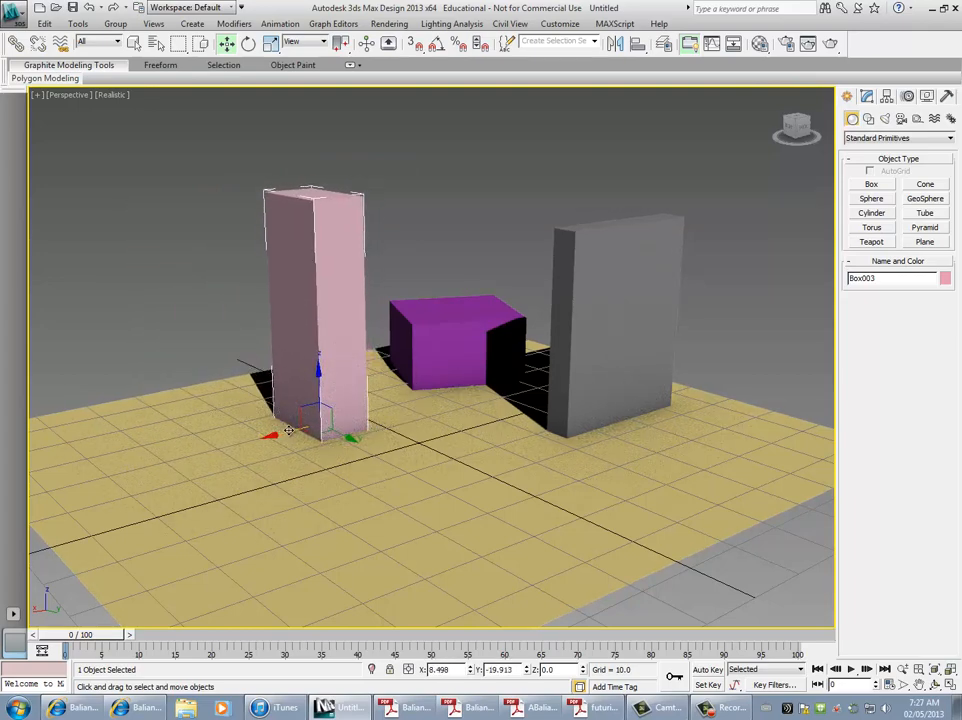
# - Clone the pink box as three independent copies in a row along the X axis, the first at about X 27.4
pyautogui.moveTo(289, 430)
pyautogui.keyDown('shift'); pyautogui.mouseDown()
pyautogui.moveTo(215, 470)
pyautogui.moveTo(175, 476)
pyautogui.moveTo(208, 472)
pyautogui.moveTo(197, 478)
pyautogui.moveTo(203, 485)
pyautogui.mouseUp(); pyautogui.keyUp('shift')
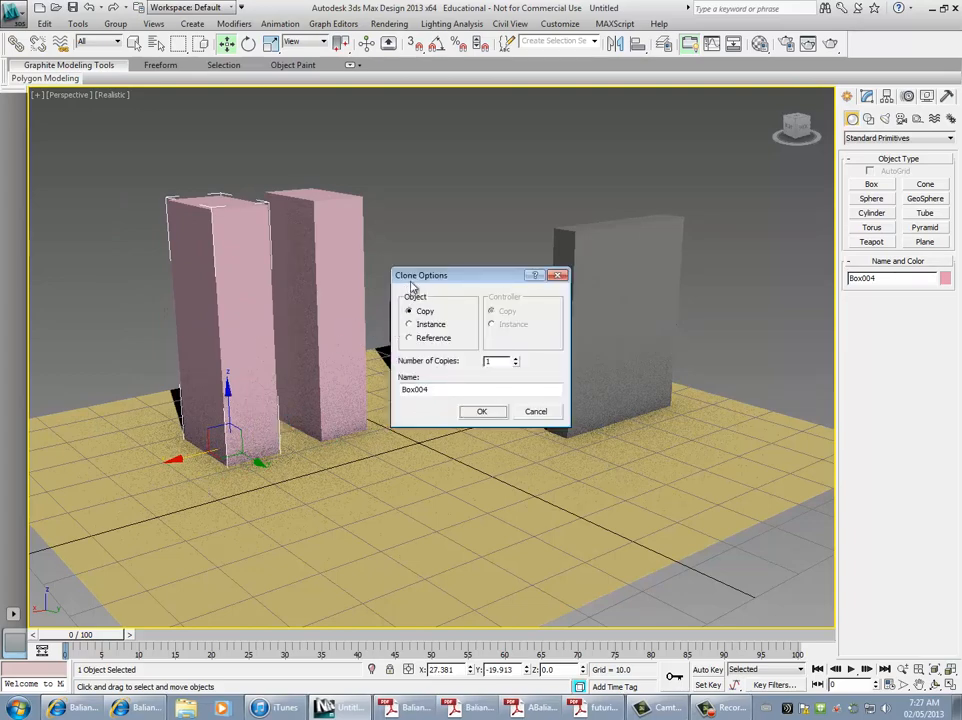
pyautogui.click(516, 359)
pyautogui.click(485, 411)
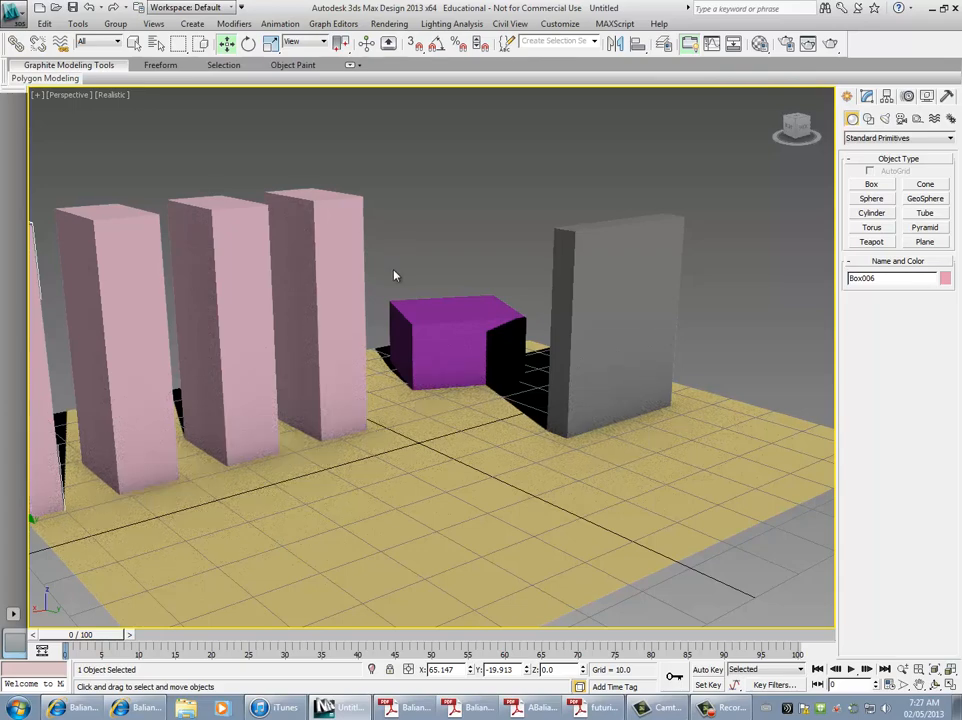
pyautogui.scroll(-5, 376, 286)
pyautogui.scroll(8, 388, 300)
pyautogui.scroll(-6, 388, 300)
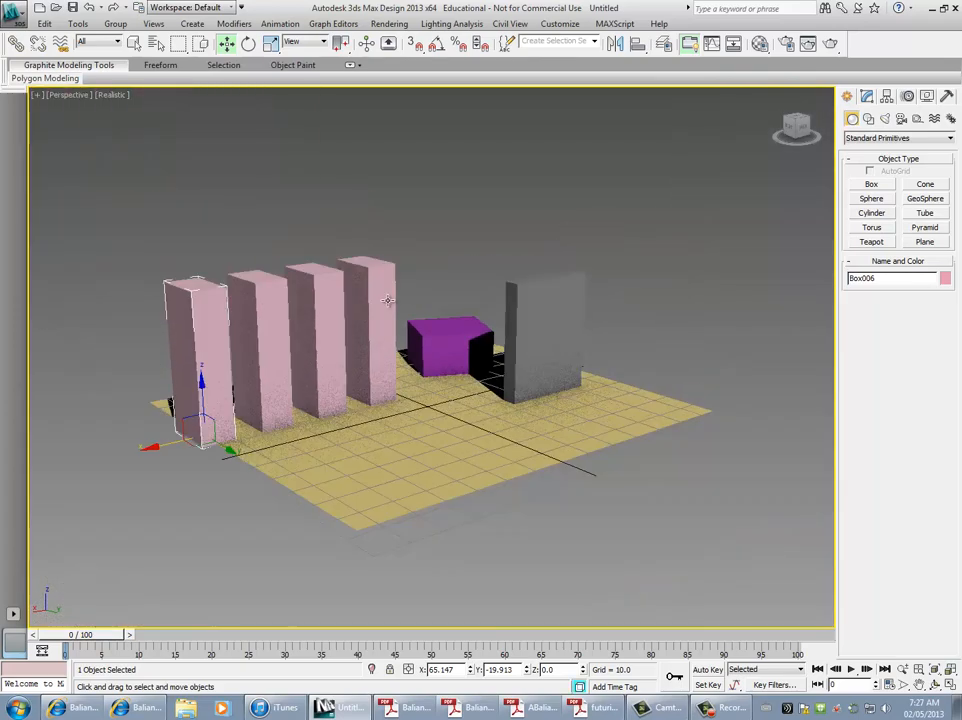
# - Select the four pink boxes and clone the row as two independent copies along the Y axis
pyautogui.scroll(3, 388, 299)
pyautogui.moveTo(379, 325)
pyautogui.keyDown('alt'); pyautogui.mouseDown(button='middle')
pyautogui.moveTo(356, 328)
pyautogui.moveTo(380, 315)
pyautogui.mouseUp(button='middle'); pyautogui.keyUp('alt')
pyautogui.click(372, 323)
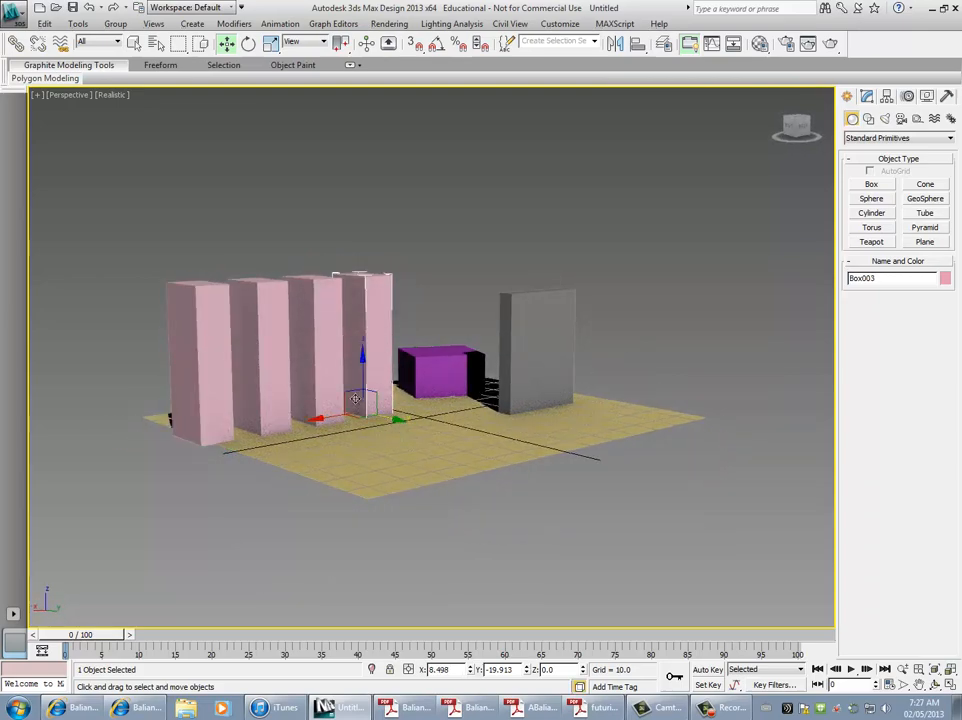
pyautogui.moveTo(445, 345); pyautogui.dragTo(404, 316)
pyautogui.moveTo(221, 279); pyautogui.dragTo(403, 320)
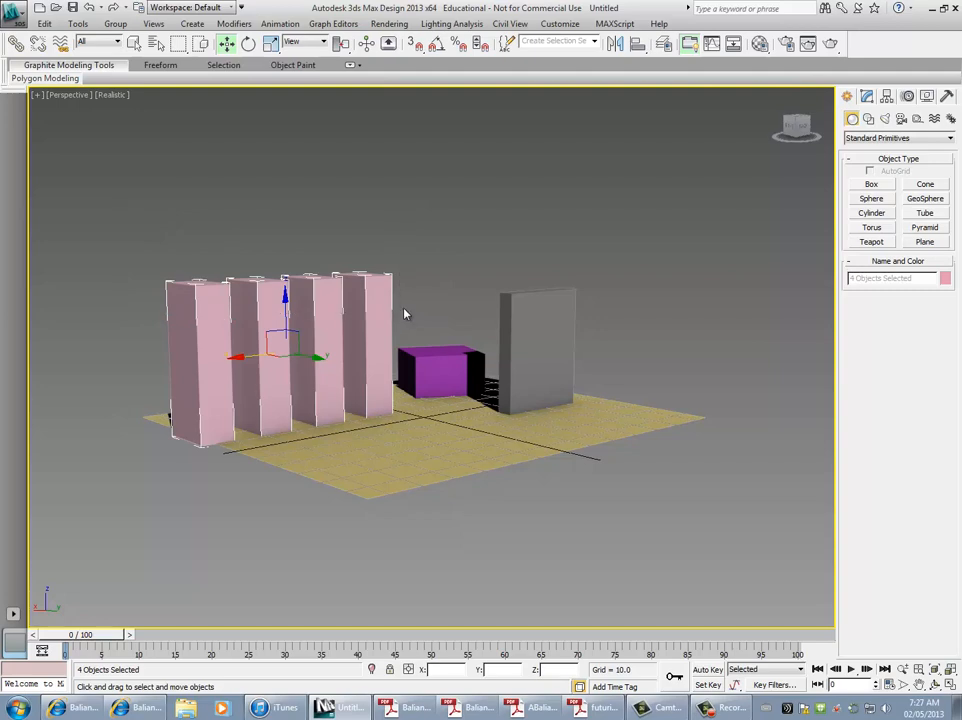
pyautogui.keyDown('alt'); pyautogui.moveTo(340, 308); pyautogui.dragTo(314, 312, button='middle'); pyautogui.keyUp('alt')
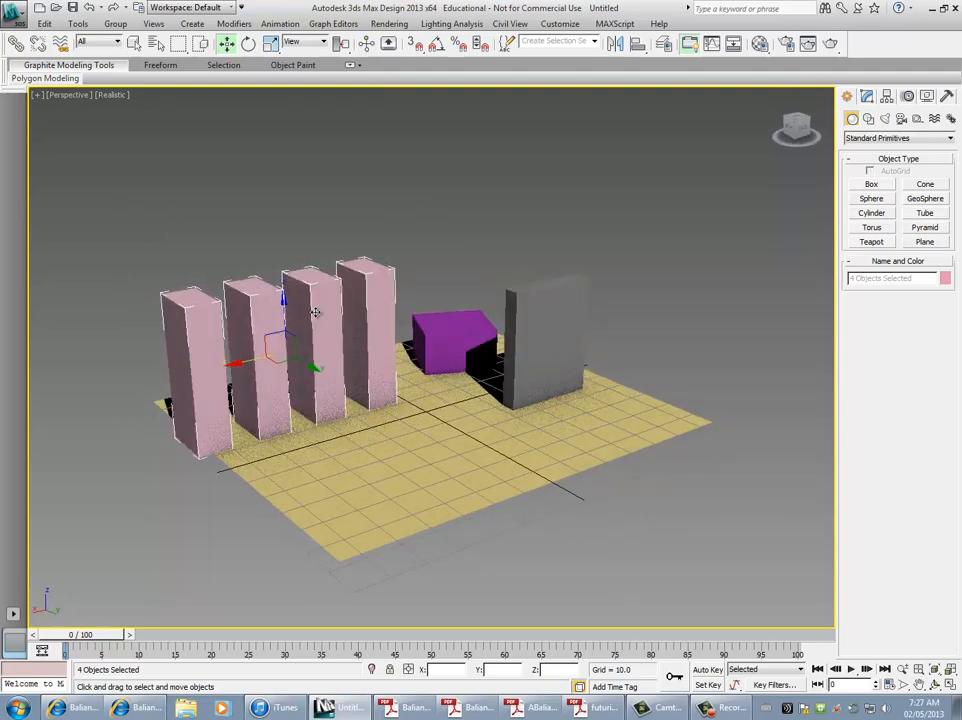
pyautogui.keyDown('shift'); pyautogui.moveTo(307, 377); pyautogui.dragTo(380, 410); pyautogui.keyUp('shift')
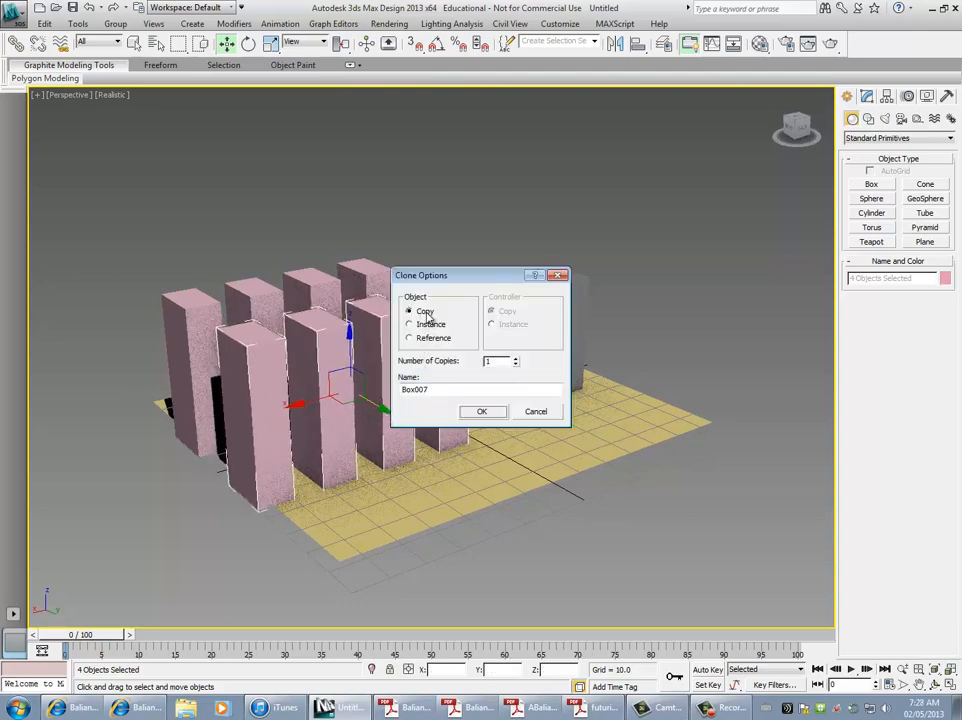
pyautogui.click(482, 412)
# - Select all twelve pink boxes and clone them upward along the Z axis as two independent copies, spaced about 52.2 units apart
pyautogui.keyDown('alt'); pyautogui.moveTo(311, 363); pyautogui.dragTo(253, 286, button='middle'); pyautogui.keyUp('alt')
pyautogui.moveTo(253, 286); pyautogui.dragTo(588, 423)
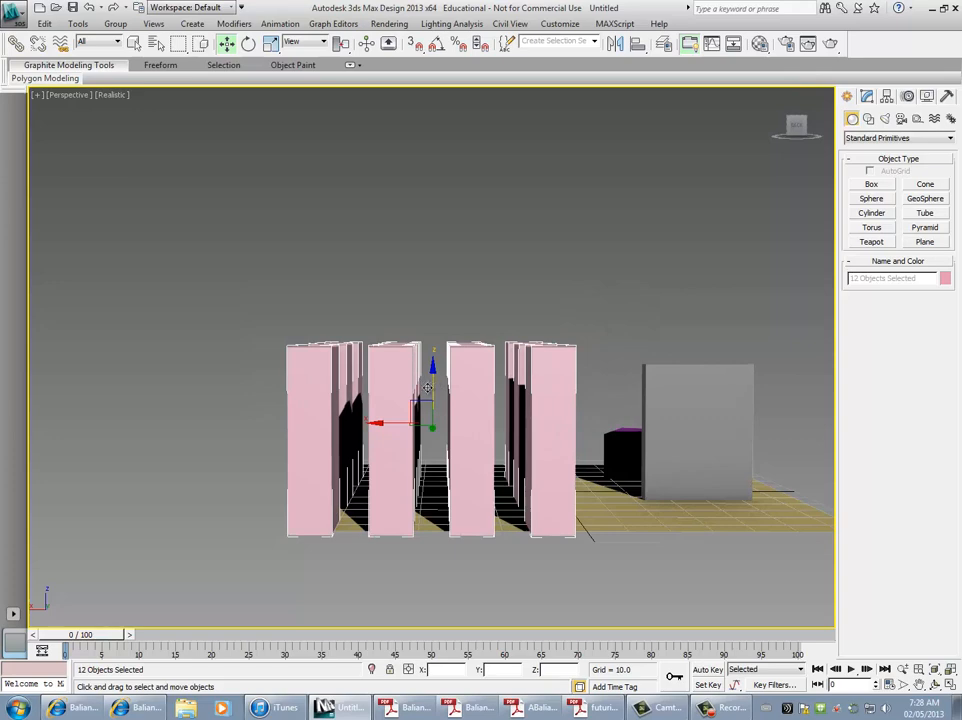
pyautogui.keyDown('shift'); pyautogui.moveTo(431, 386); pyautogui.dragTo(407, 198); pyautogui.keyUp('shift')
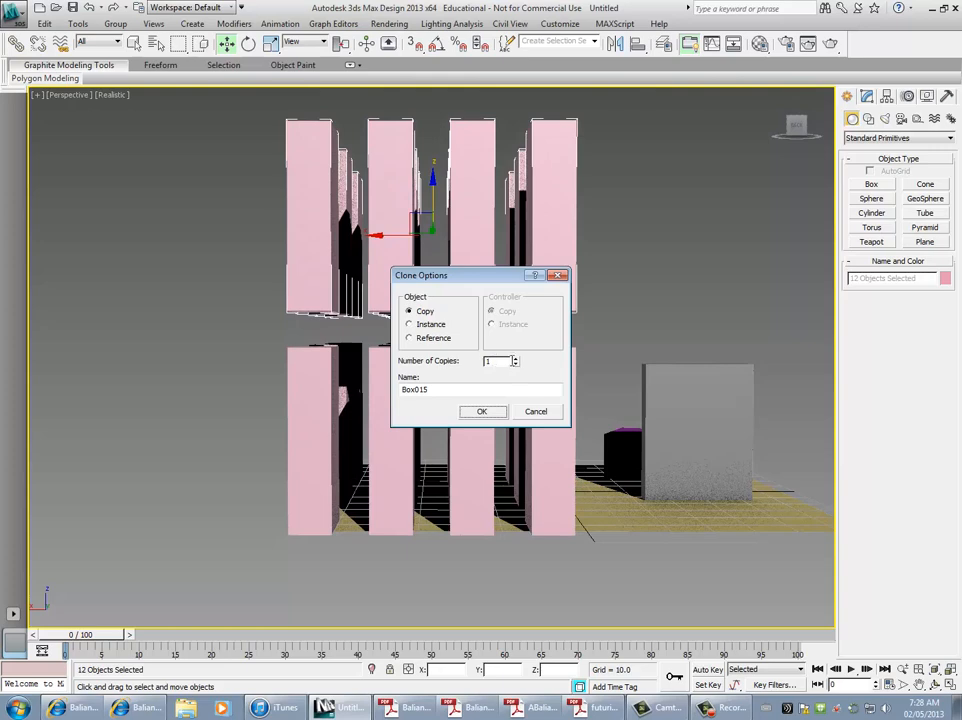
pyautogui.click(516, 358)
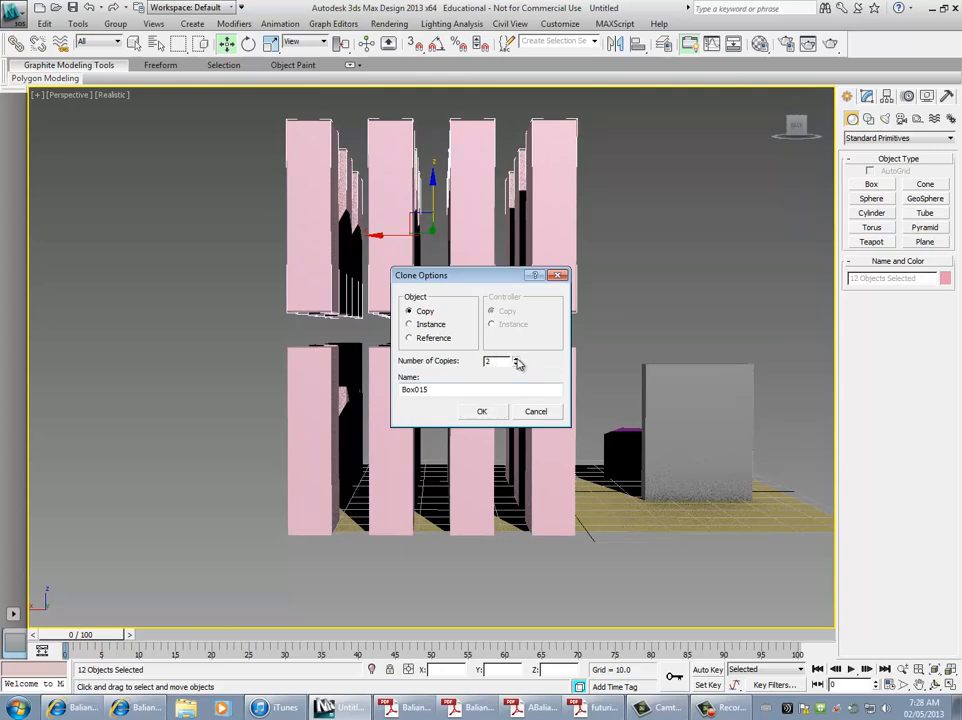
pyautogui.click(482, 411)
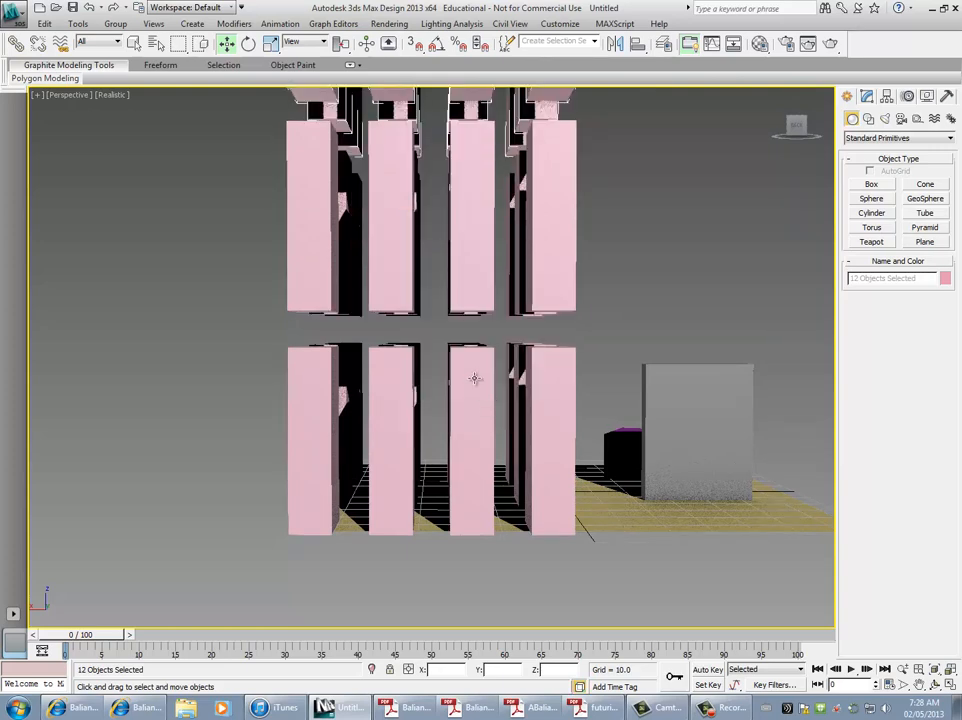
# - Deselect the boxes and examine the three stacked levels and the gaps between them from several sides
pyautogui.click(590, 290)
pyautogui.scroll(-5, 605, 332)
pyautogui.scroll(5, 607, 336)
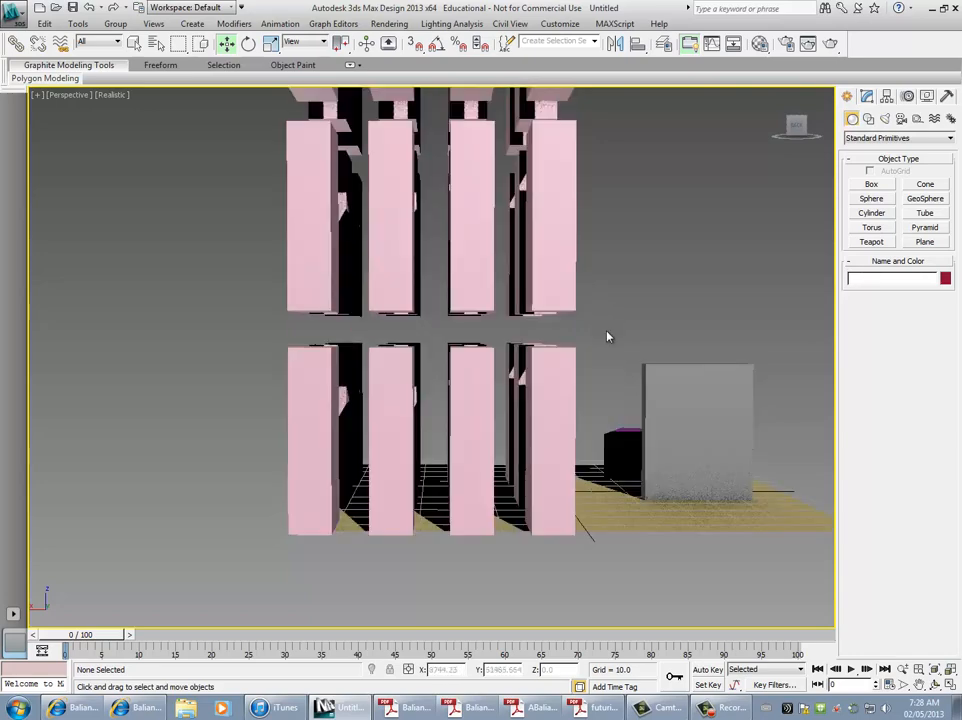
pyautogui.keyDown('alt'); pyautogui.moveTo(552, 350); pyautogui.dragTo(478, 363, button='middle'); pyautogui.keyUp('alt')
pyautogui.scroll(-5, 393, 340)
pyautogui.scroll(5, 392, 341)
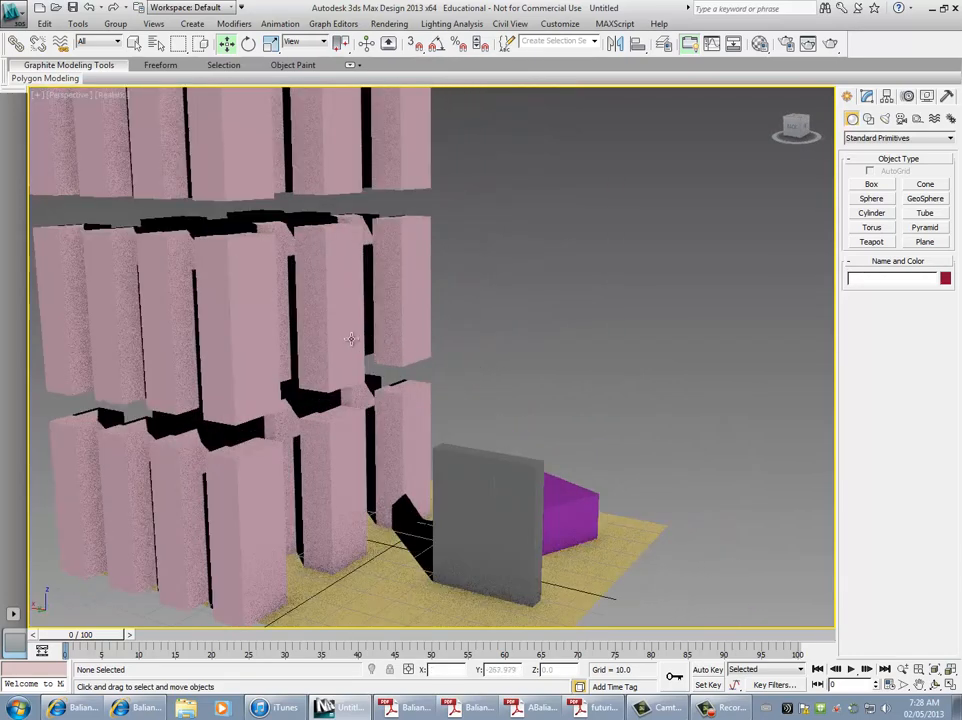
pyautogui.scroll(3, 331, 332)
pyautogui.keyDown('alt'); pyautogui.moveTo(331, 332); pyautogui.dragTo(388, 316, button='middle'); pyautogui.keyUp('alt')
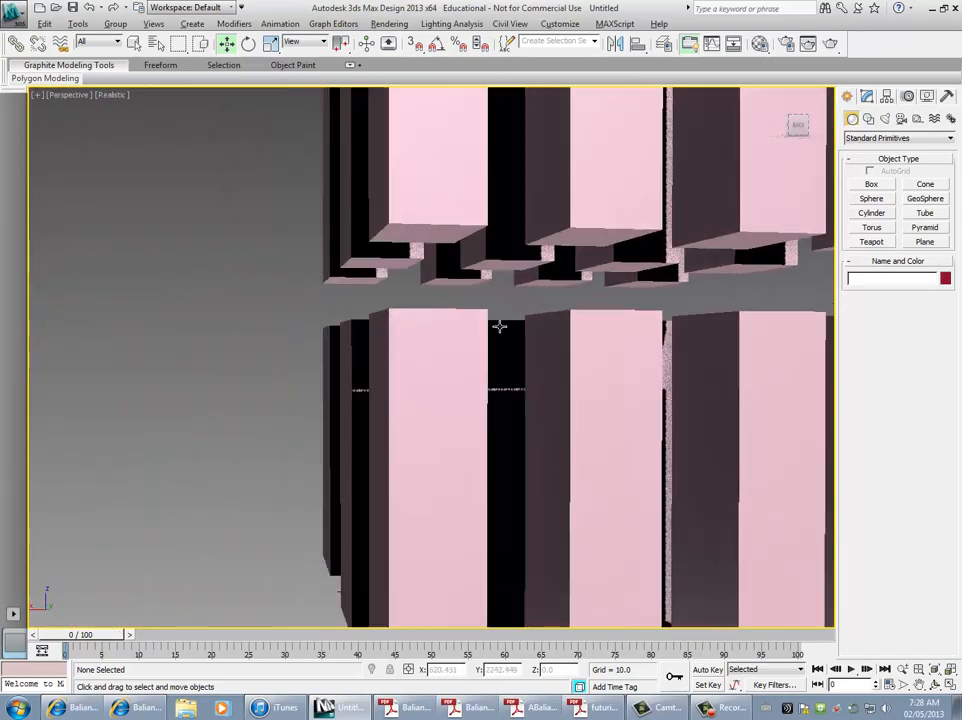
pyautogui.keyDown('alt'); pyautogui.moveTo(498, 326); pyautogui.dragTo(431, 330, button='middle'); pyautogui.keyUp('alt')
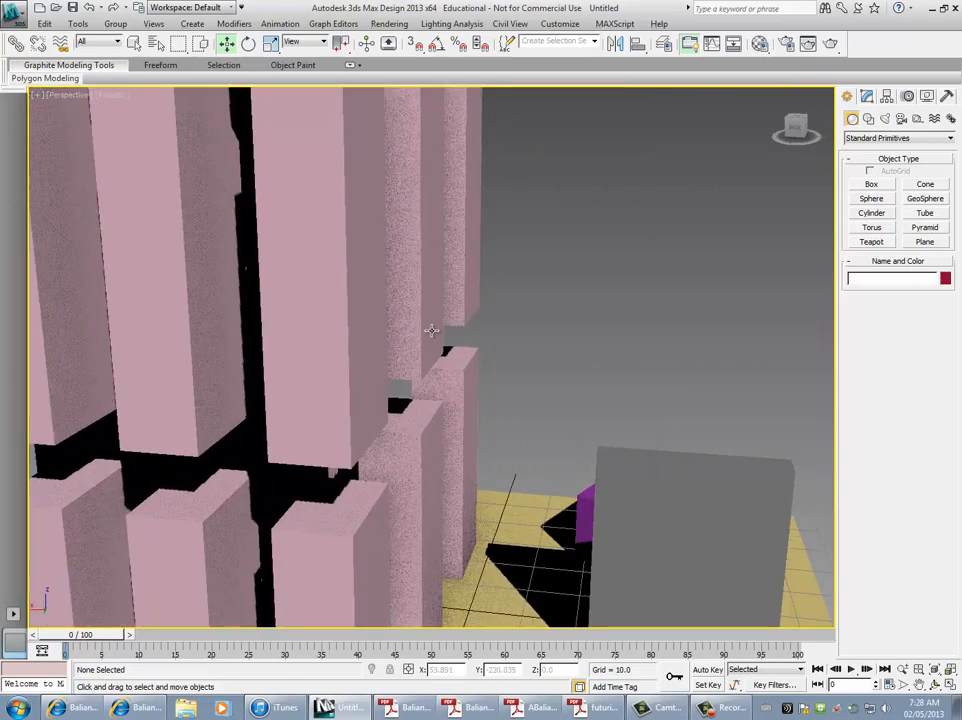
pyautogui.scroll(3, 418, 348)
pyautogui.scroll(-7, 418, 358)
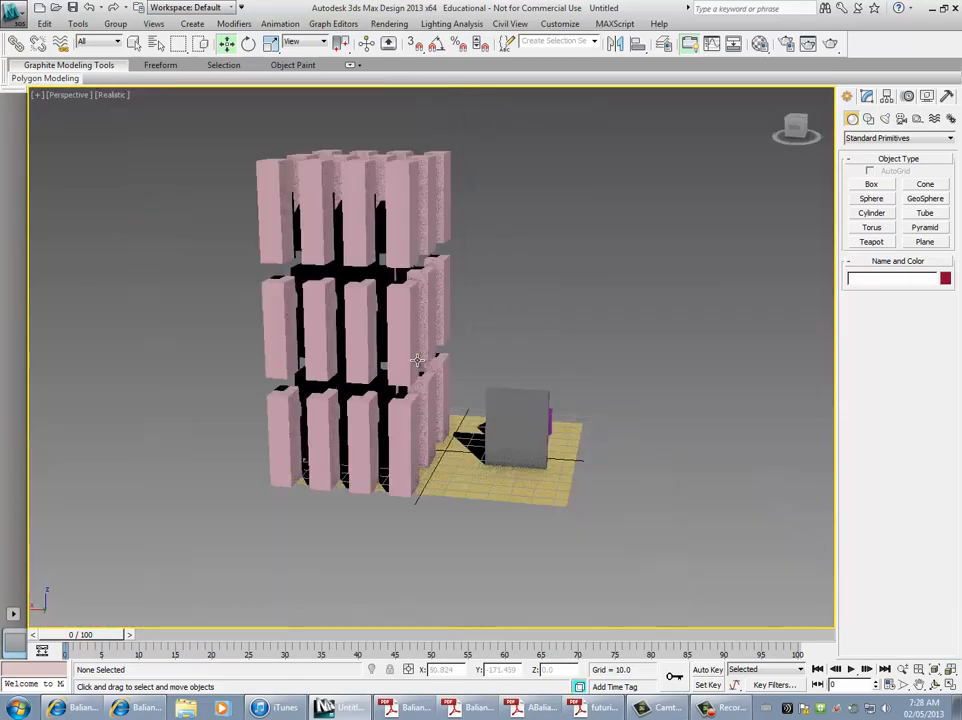
# - Change the object colour of the middle level's corner box nearest the grey box to light blue
pyautogui.scroll(3, 418, 358)
pyautogui.click(382, 298)
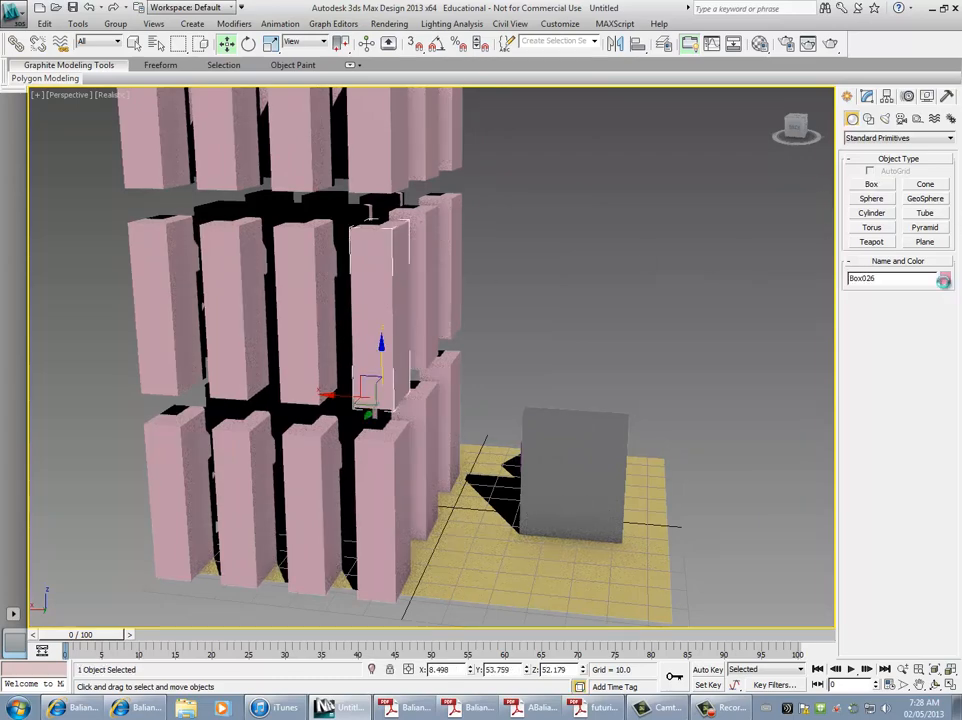
pyautogui.click(944, 283)
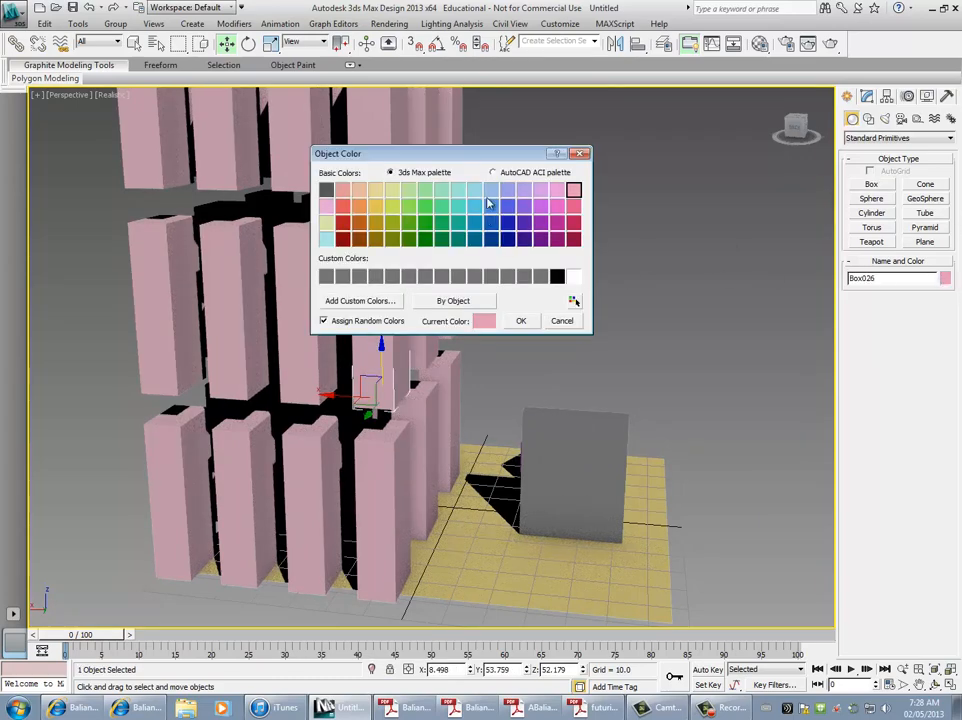
pyautogui.click(474, 206)
pyautogui.click(521, 321)
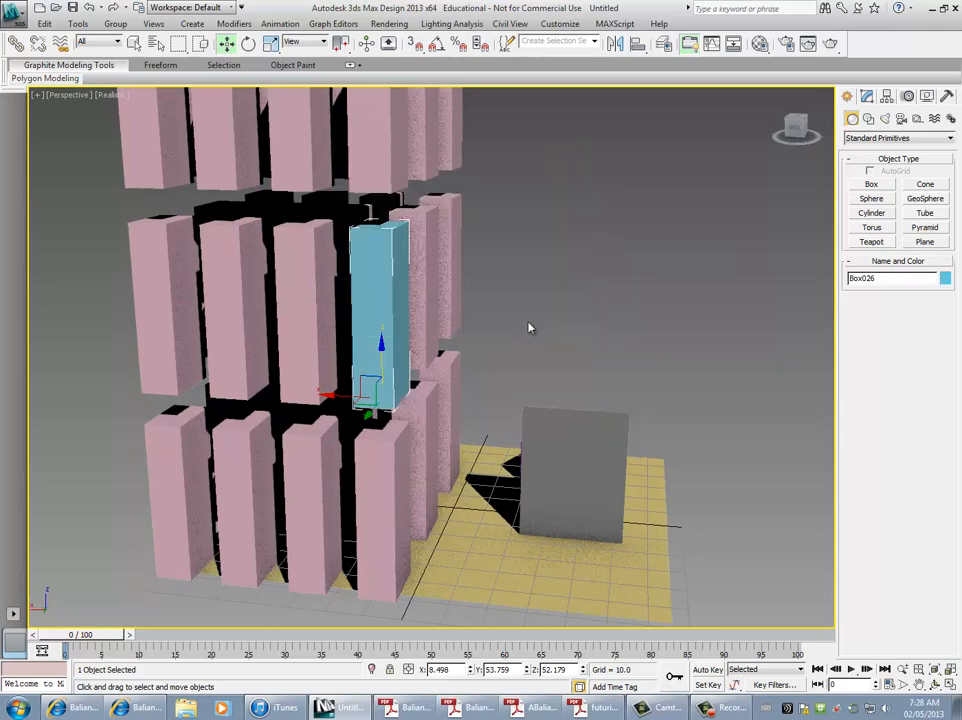
# - Rename the top-level box directly above the blue one as base01 and change its object colour to dark yellow
pyautogui.click(386, 168)
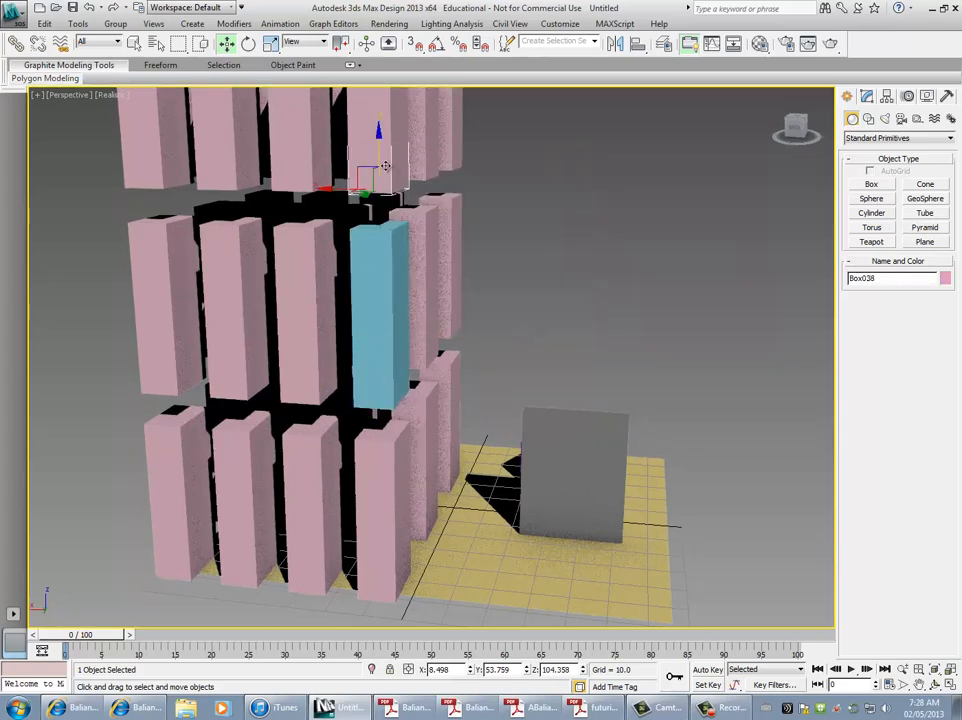
pyautogui.doubleClick(890, 278)
pyautogui.write('base01')
pyautogui.click(945, 279)
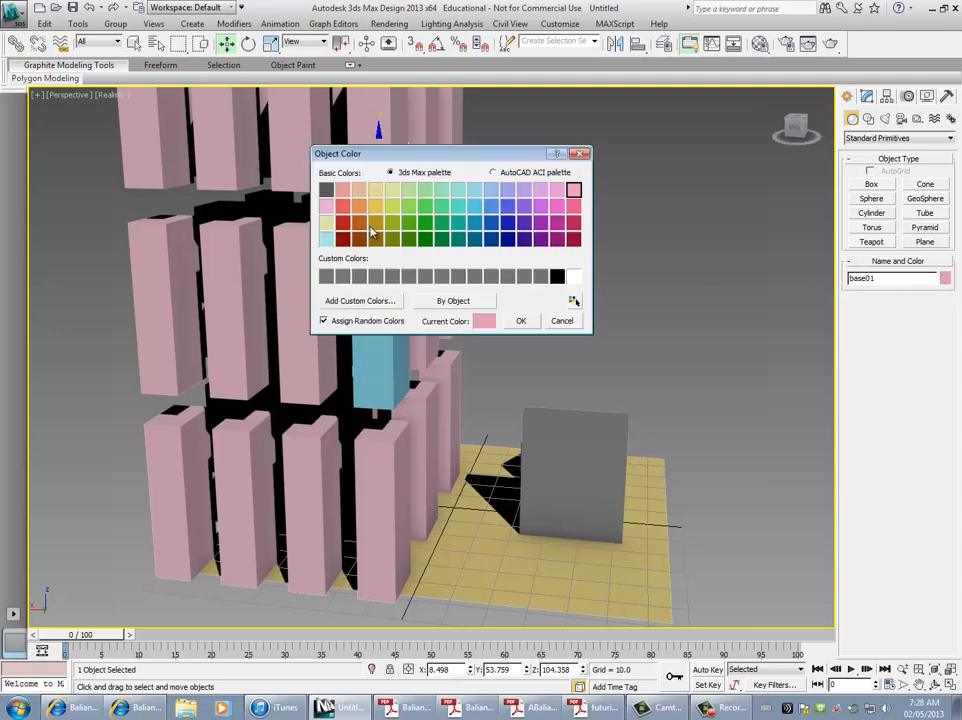
pyautogui.click(375, 222)
pyautogui.click(520, 321)
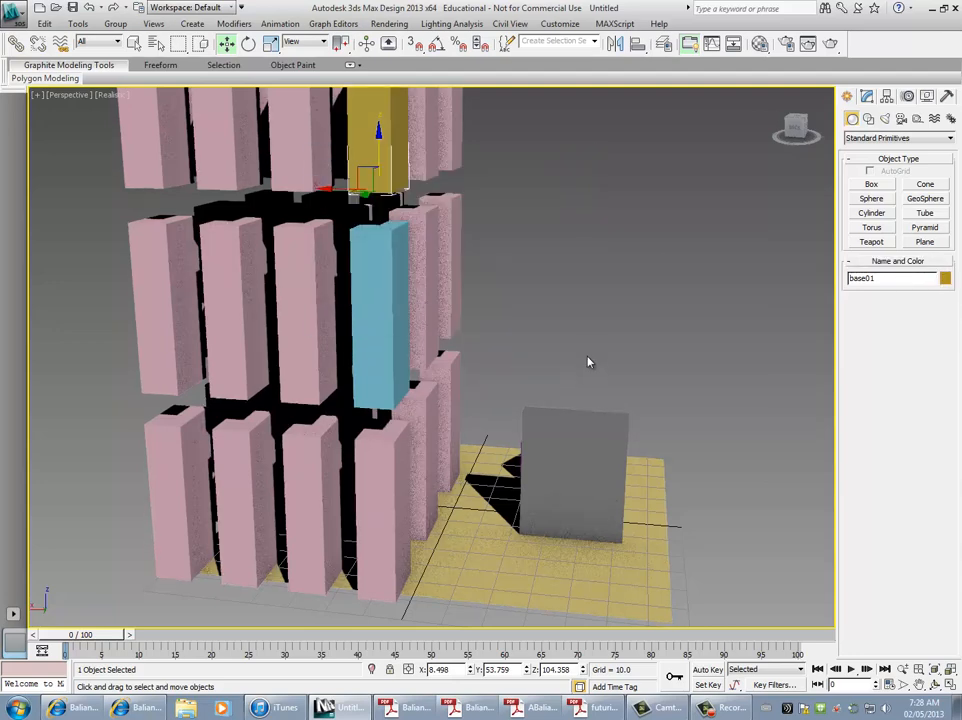
# - Examine the recoloured boxes and the rest of the scene up close, from a distance and from a lower angle
pyautogui.keyDown('alt'); pyautogui.moveTo(588, 362); pyautogui.dragTo(515, 333, button='middle'); pyautogui.keyUp('alt')
pyautogui.scroll(5, 527, 353)
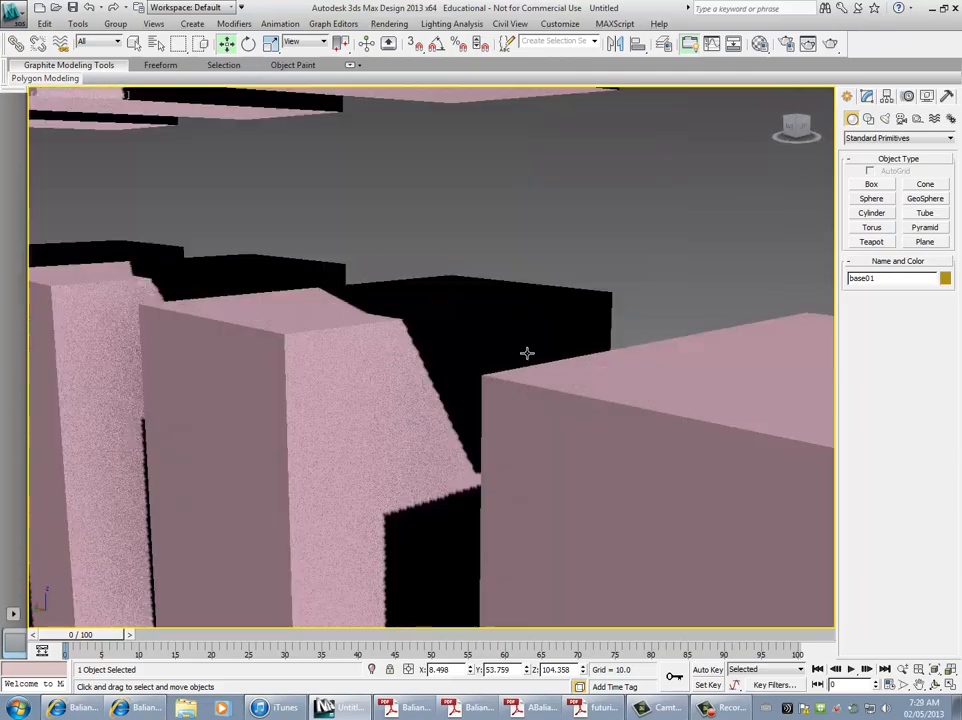
pyautogui.scroll(-5, 527, 353)
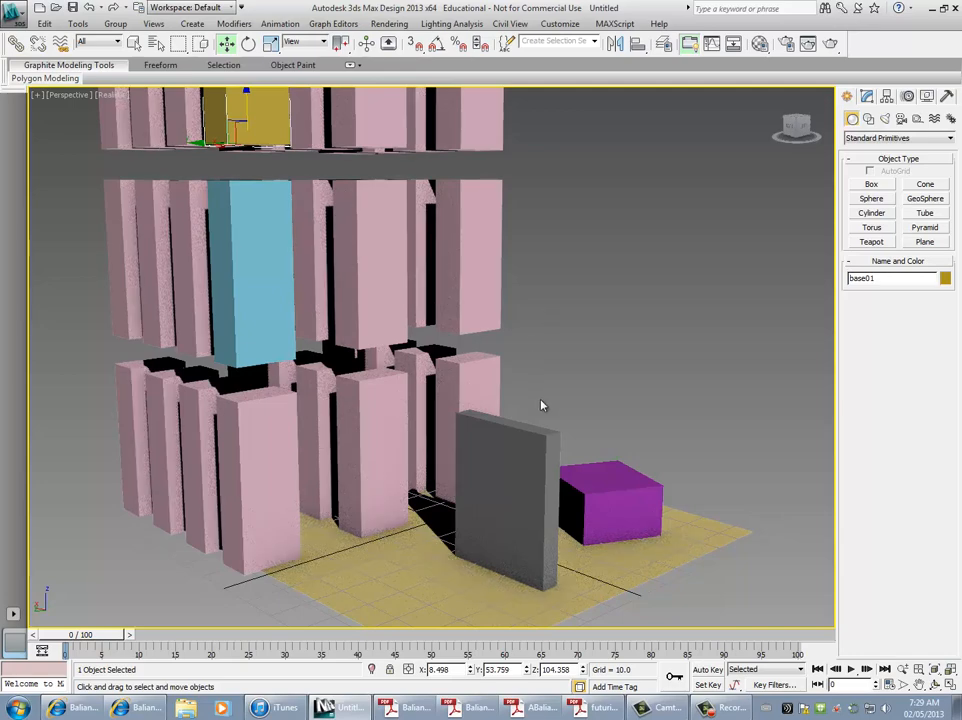
pyautogui.scroll(-5, 543, 416)
pyautogui.scroll(5, 543, 422)
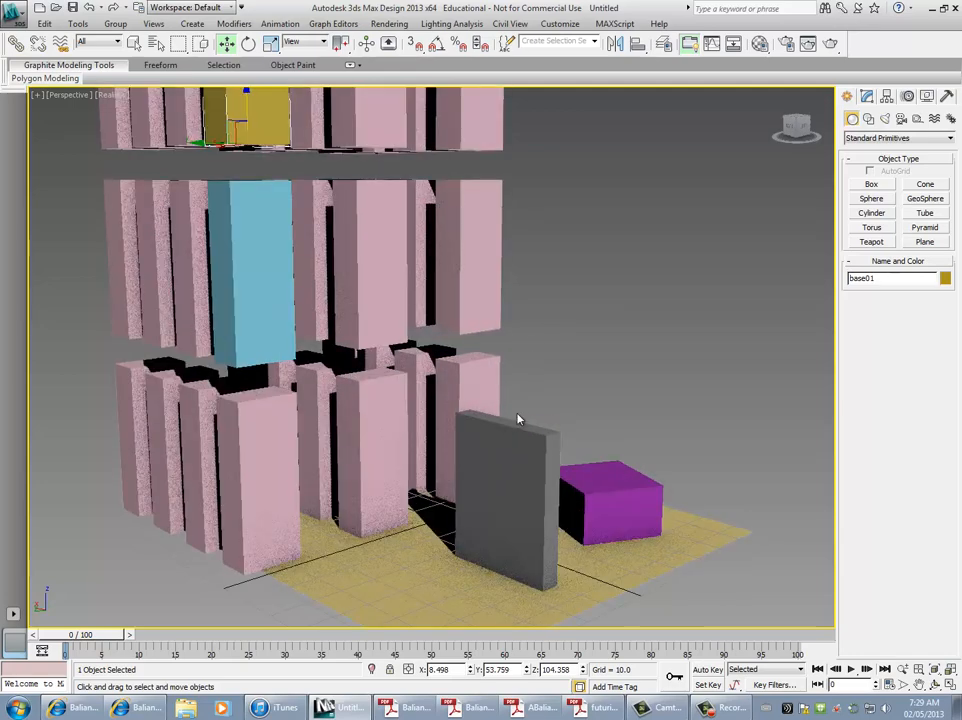
pyautogui.scroll(6, 449, 430)
pyautogui.keyDown('alt'); pyautogui.moveTo(504, 419); pyautogui.dragTo(392, 407, button='middle'); pyautogui.keyUp('alt')
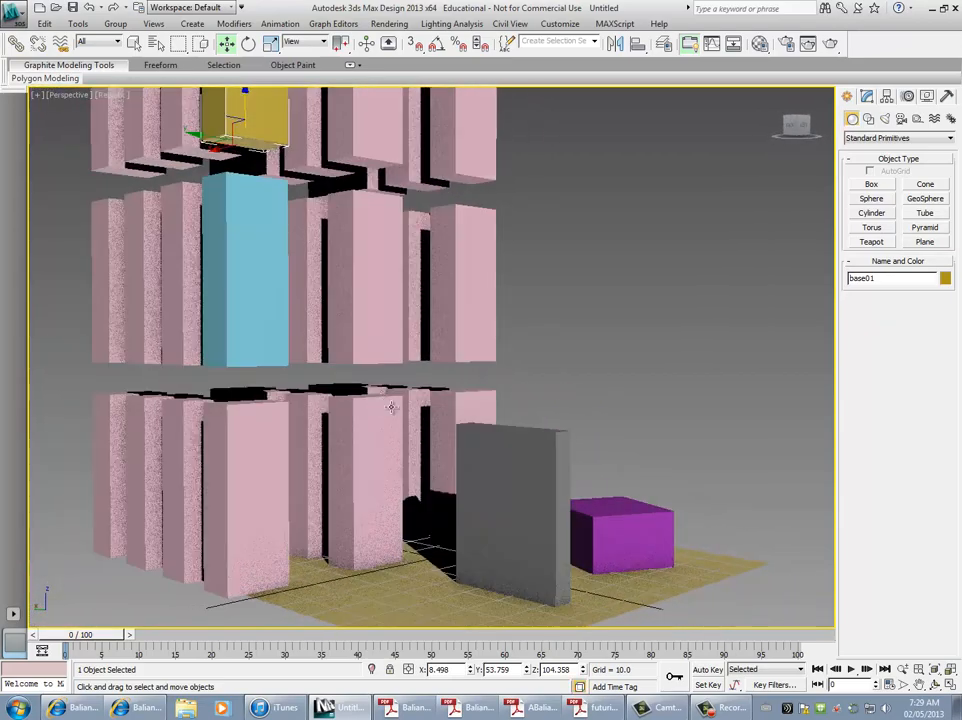
# - Turn on Set Key animation mode
pyautogui.click(712, 687)
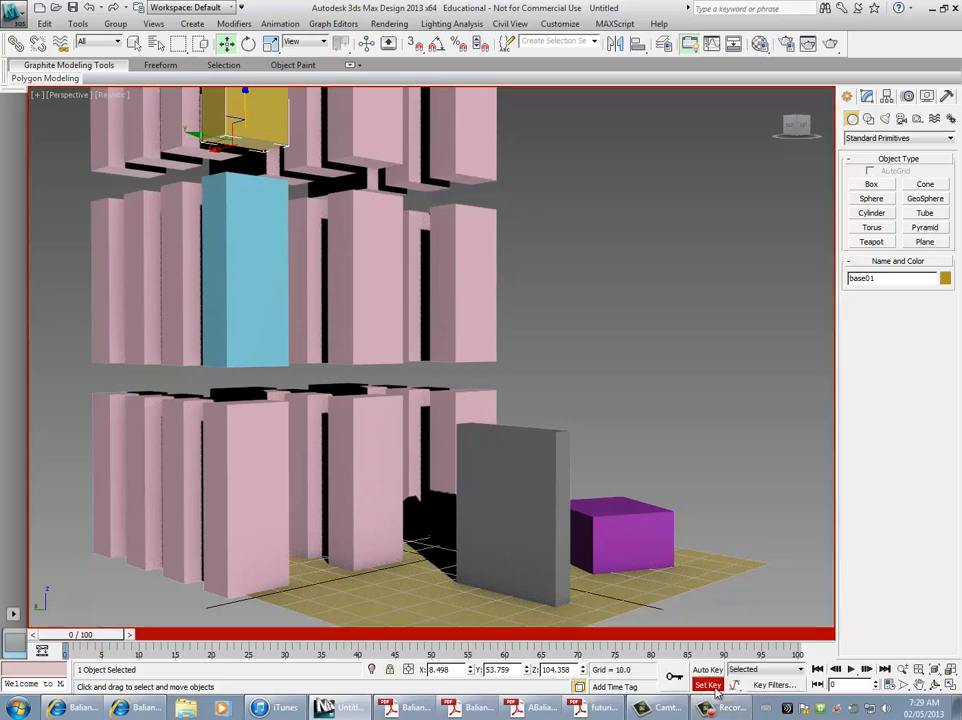